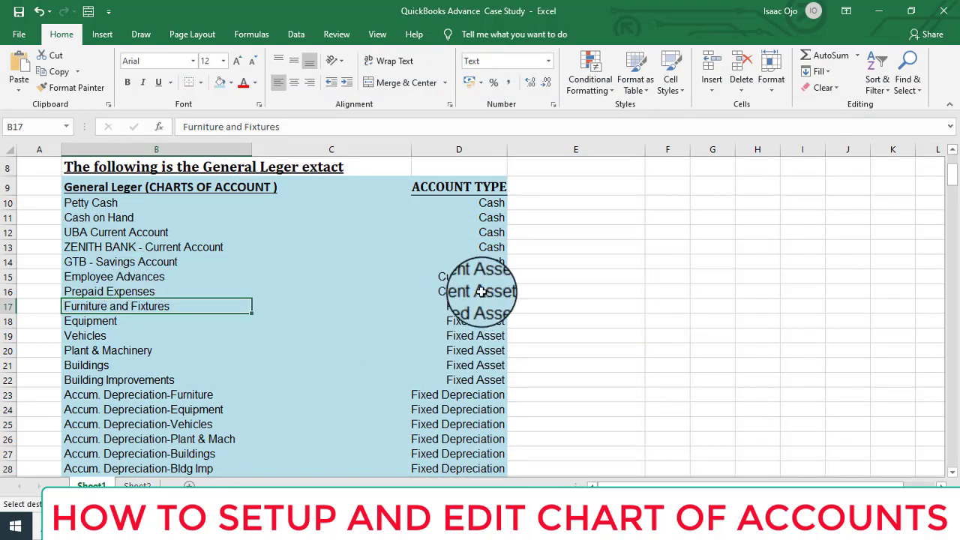
Copy the "Furniture and Fixtures" entry from the general ledger list and switch to Presther Construction Company's chart of accounts in QuickBooks
{"action": "key", "text": "ctrl+c"}
{"action": "left_click", "coordinate": [460, 277]}
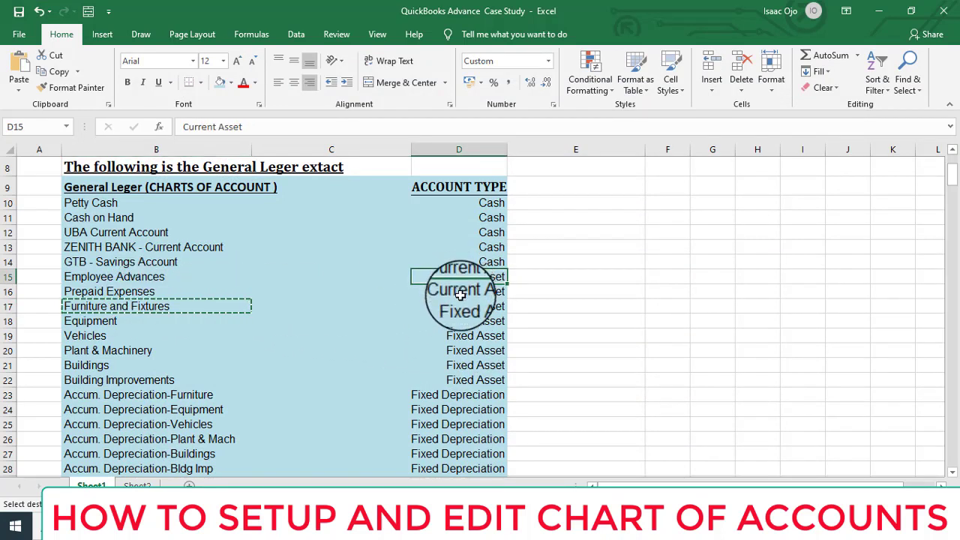
{"action": "left_click", "coordinate": [461, 294]}
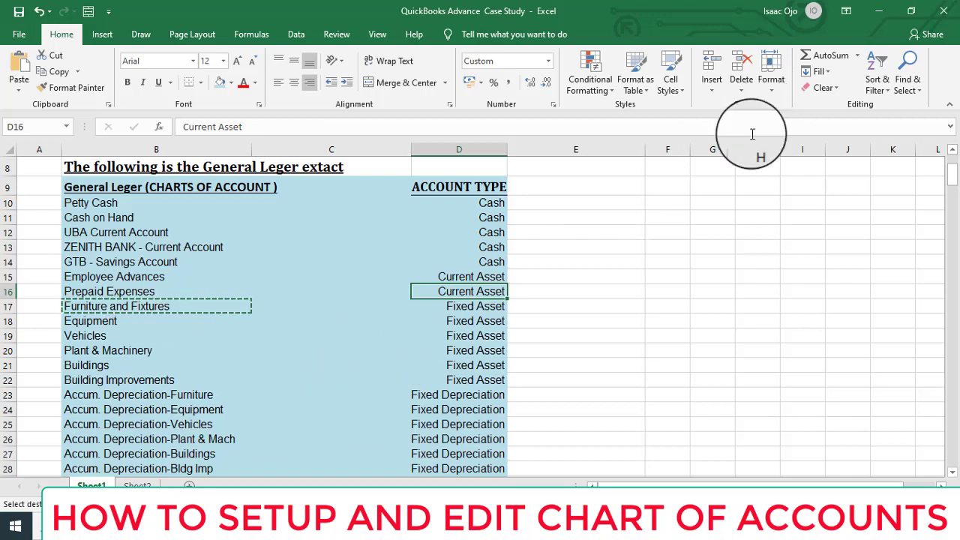
{"action": "mouse_move", "coordinate": [494, 526]}
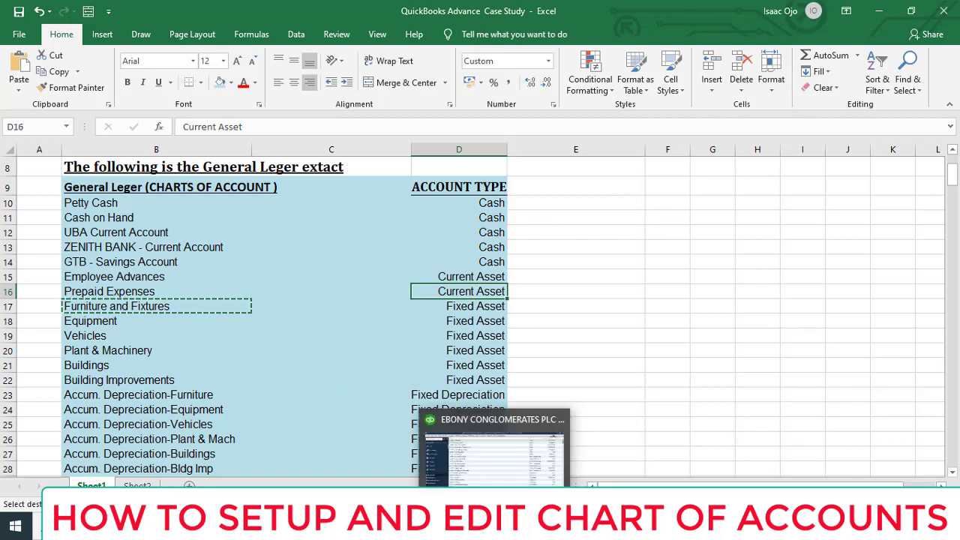
{"action": "mouse_move", "coordinate": [529, 527]}
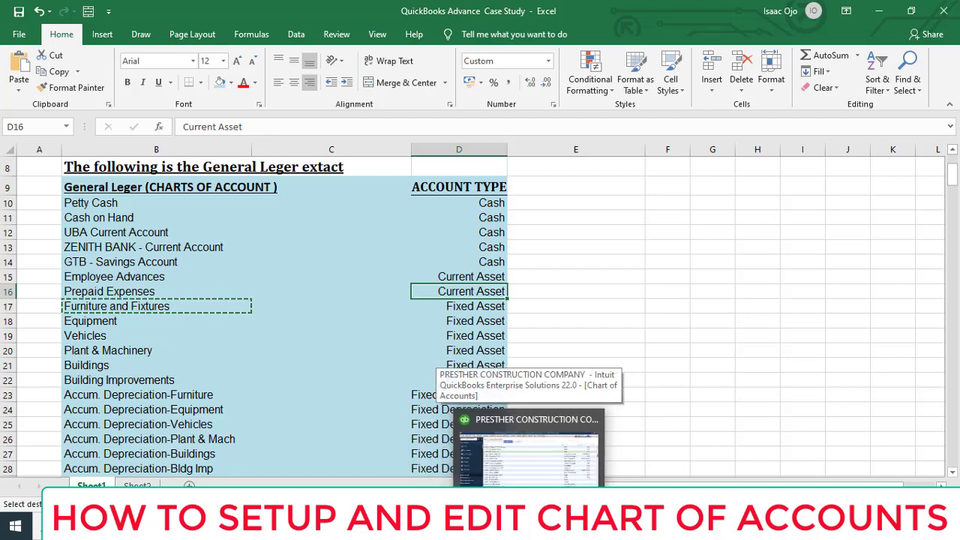
{"action": "left_click", "coordinate": [528, 461]}
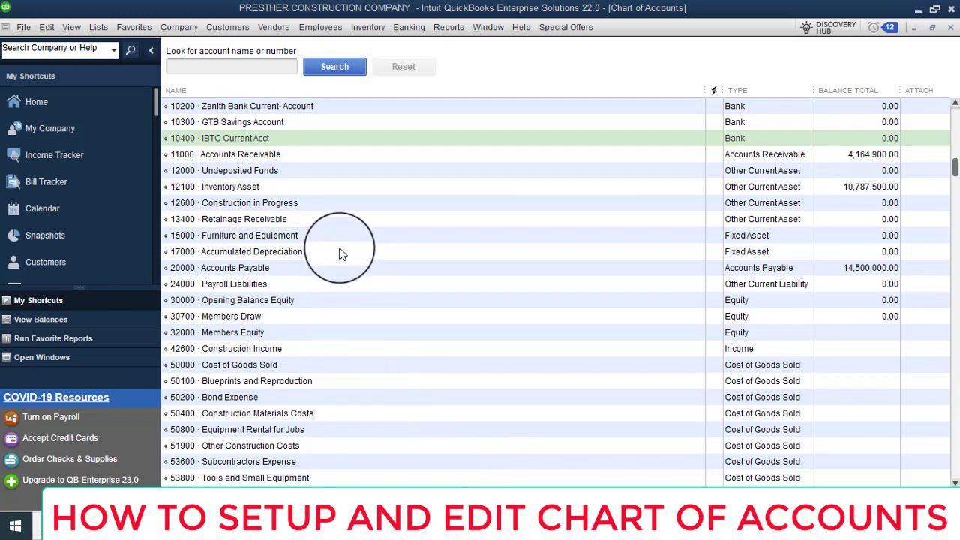
Edit the 15000 Furniture and Equipment account and change its account name to "Furniture and Fixtures"
{"action": "scroll", "coordinate": [341, 248], "scroll_direction": "up", "scroll_amount": 1}
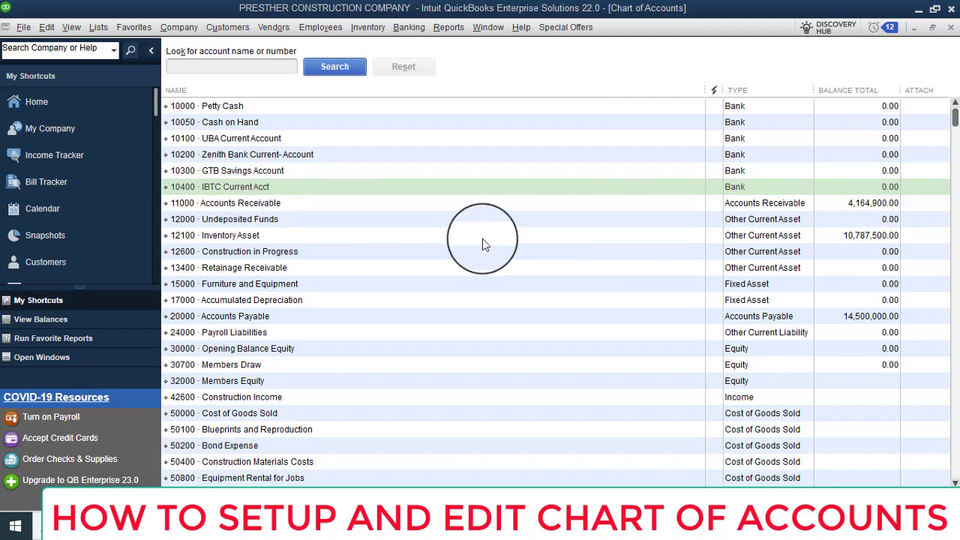
{"action": "left_click", "coordinate": [718, 281]}
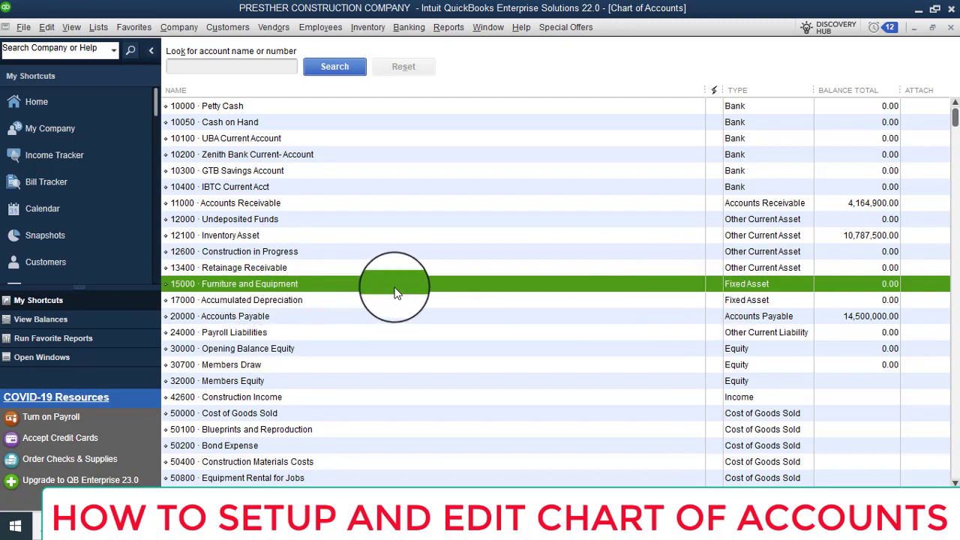
{"action": "left_click", "coordinate": [224, 303]}
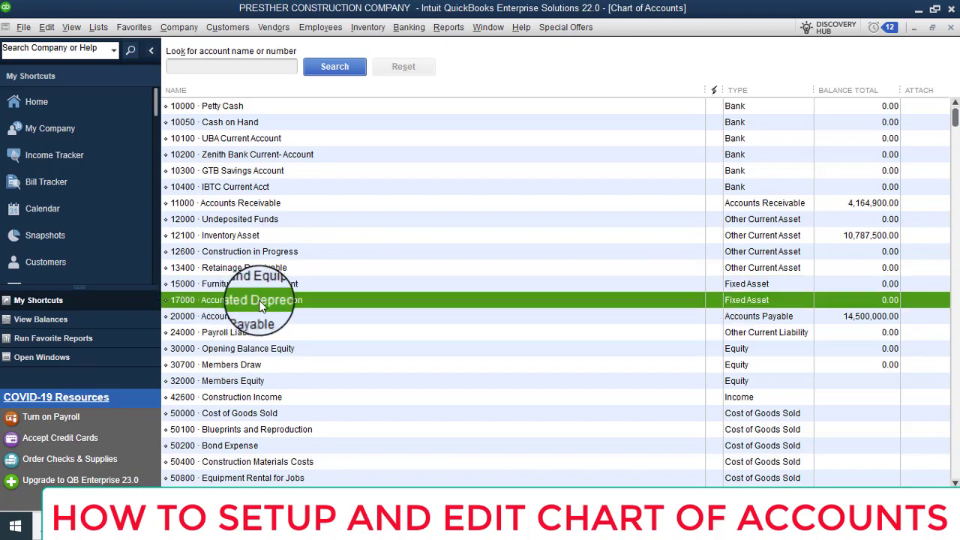
{"action": "left_click", "coordinate": [278, 287]}
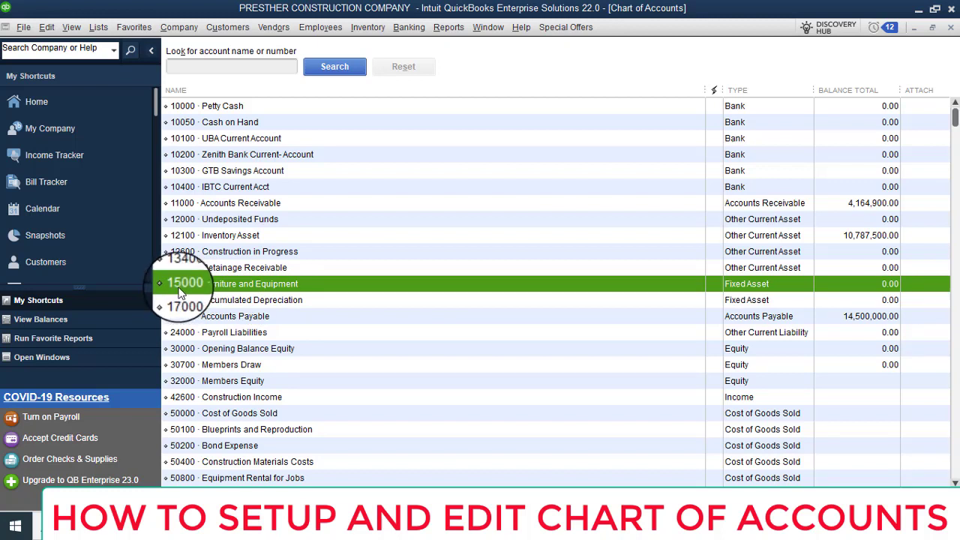
{"action": "right_click", "coordinate": [252, 282]}
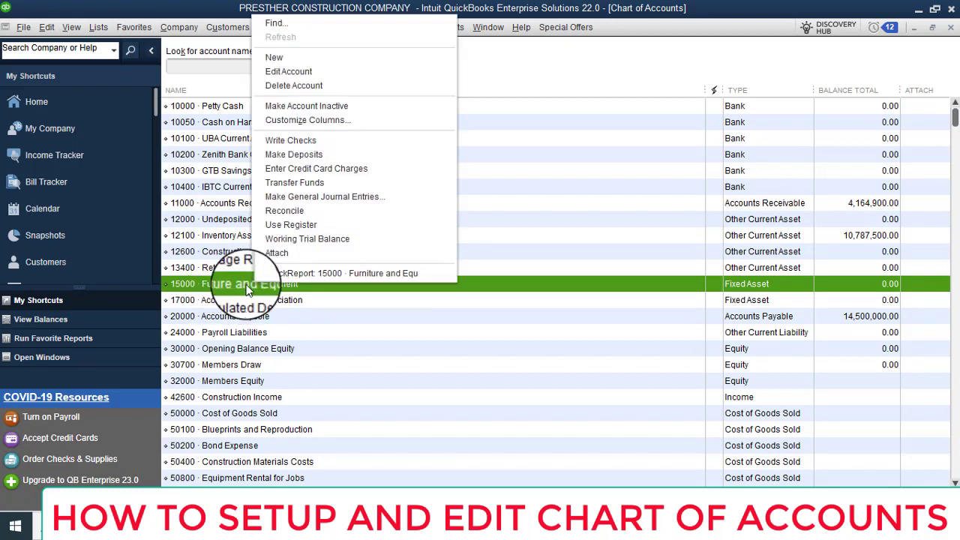
{"action": "left_click", "coordinate": [304, 75]}
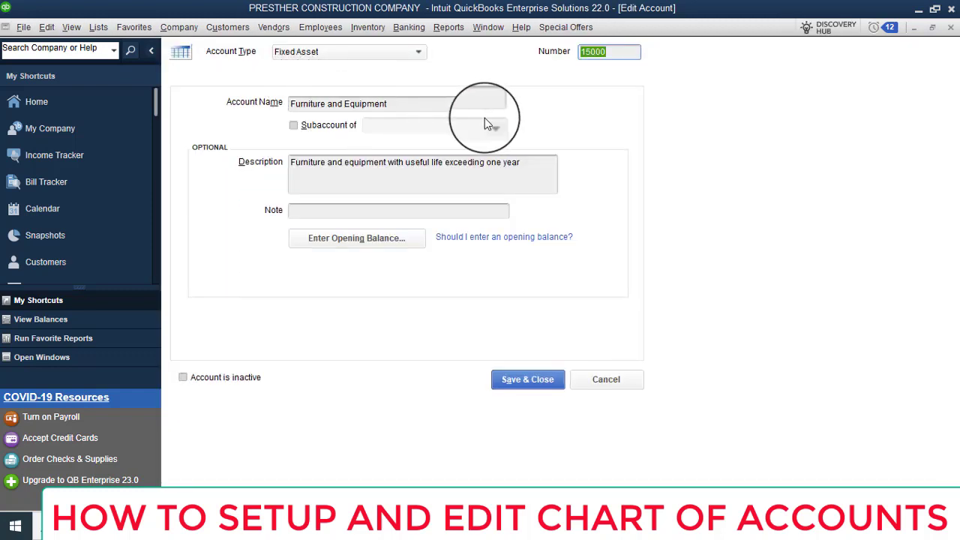
{"action": "left_click", "coordinate": [595, 52]}
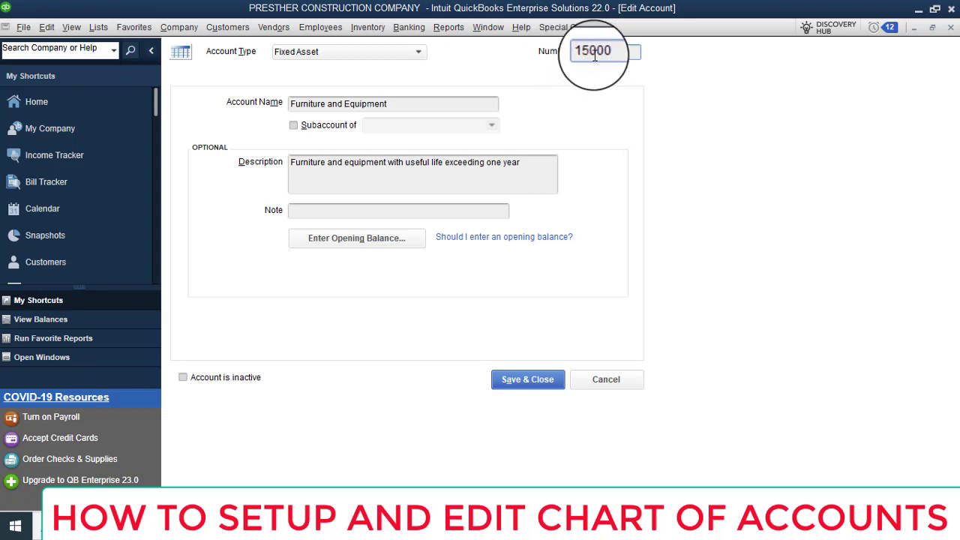
{"action": "left_click", "coordinate": [392, 106]}
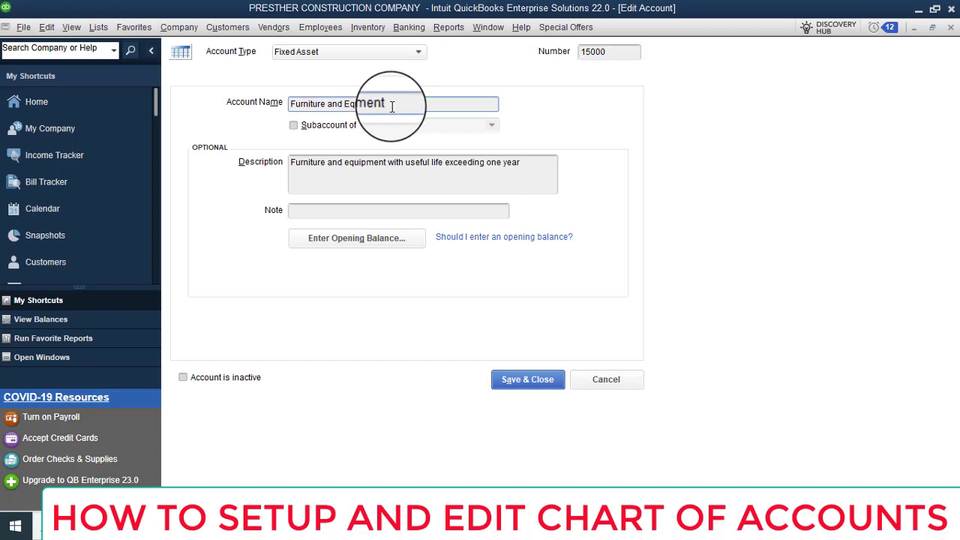
{"action": "left_click_drag", "start_coordinate": [390, 106], "coordinate": [282, 104]}
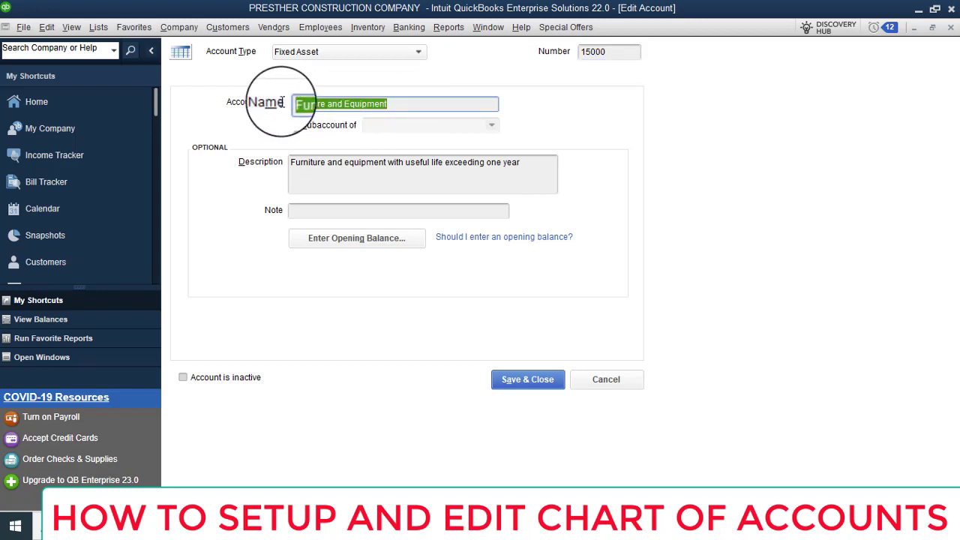
{"action": "type", "text": "Furniture and Fixtures"}
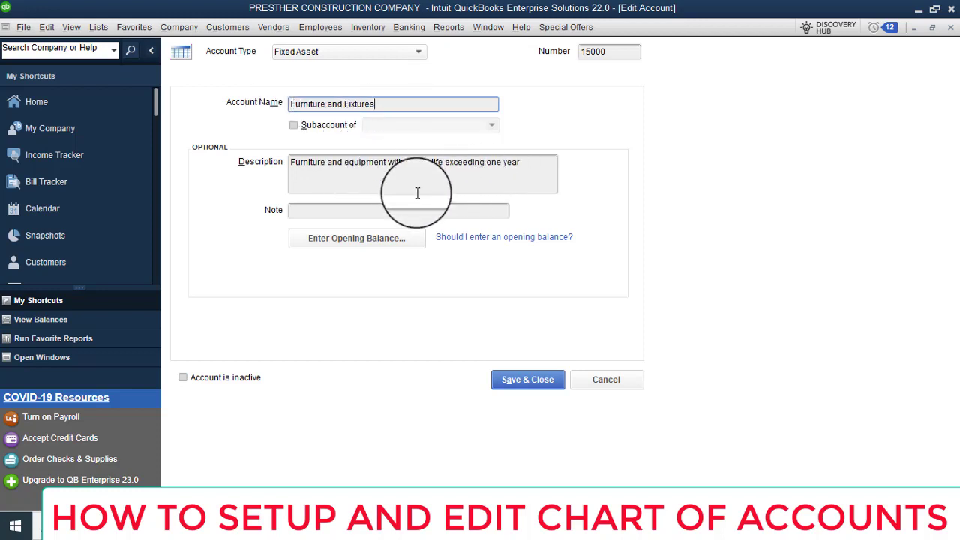
Change the account's description to "Furniture and Fixtures with useful life exceeding one year" and save the account
{"action": "left_click", "coordinate": [346, 165]}
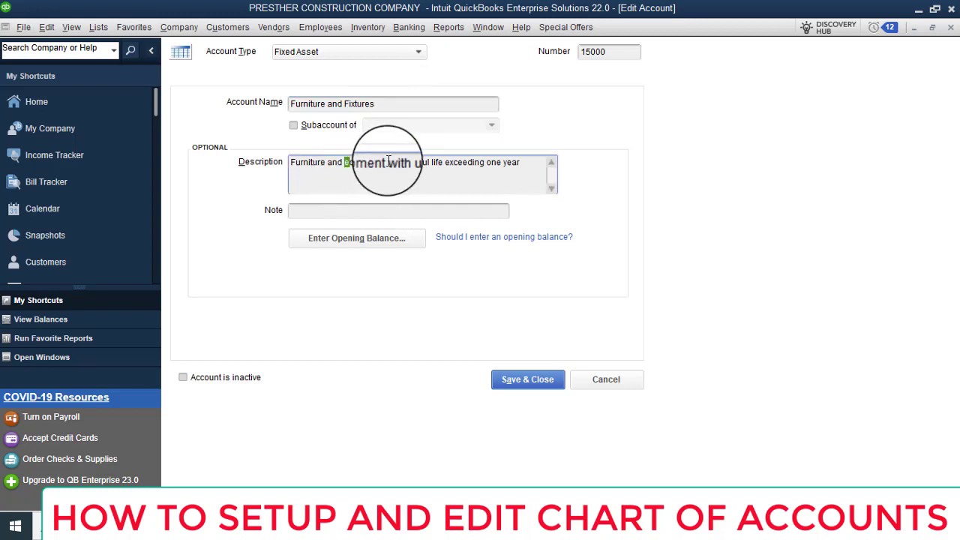
{"action": "left_click", "coordinate": [389, 161]}
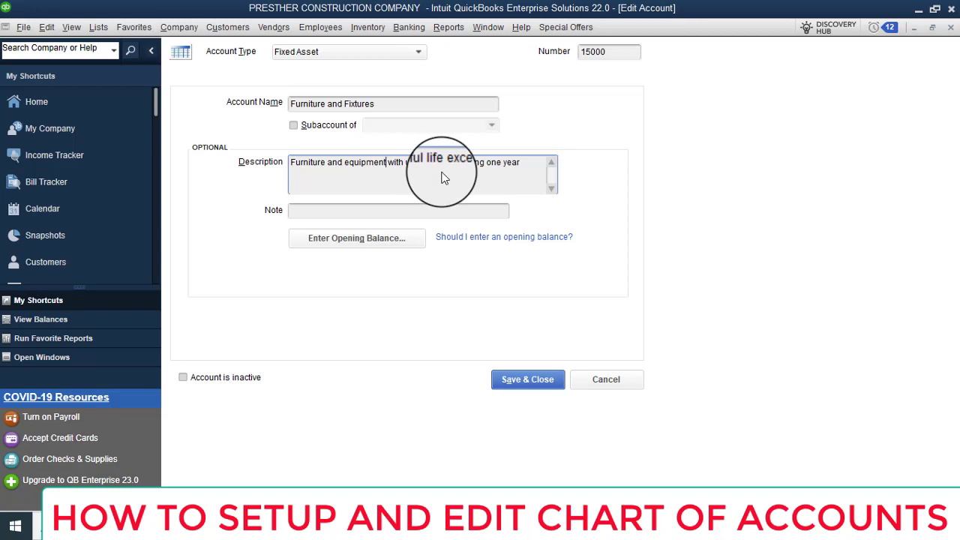
{"action": "key", "text": "BackSpace"}
{"action": "key", "text": "BackSpace"}
{"action": "key", "text": "BackSpace"}
{"action": "key", "text": "BackSpace"}
{"action": "key", "text": "BackSpace"}
{"action": "key", "text": "BackSpace"}
{"action": "key", "text": "BackSpace"}
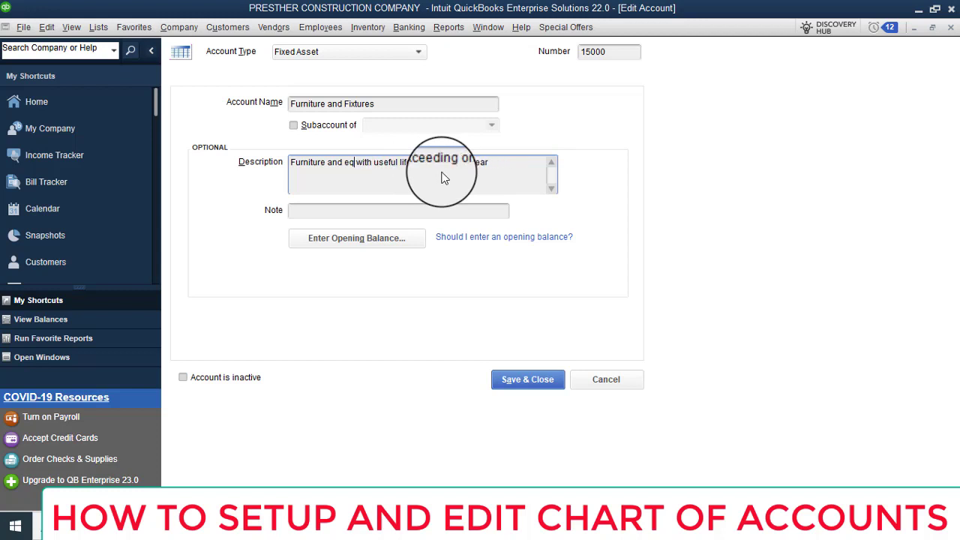
{"action": "key", "text": "BackSpace"}
{"action": "key", "text": "BackSpace"}
{"action": "key", "text": "BackSpace"}
{"action": "key", "text": "BackSpace"}
{"action": "key", "text": "BackSpace"}
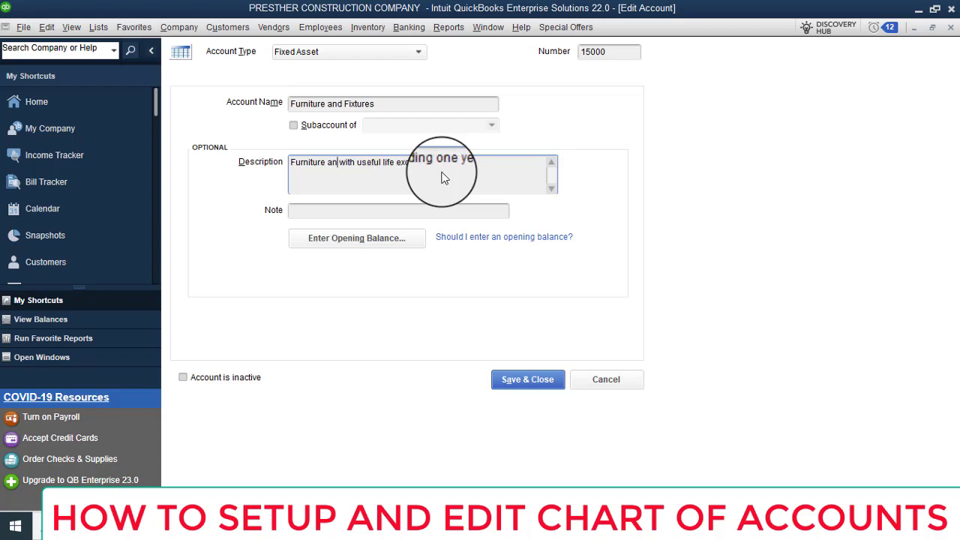
{"action": "type", "text": "d "}
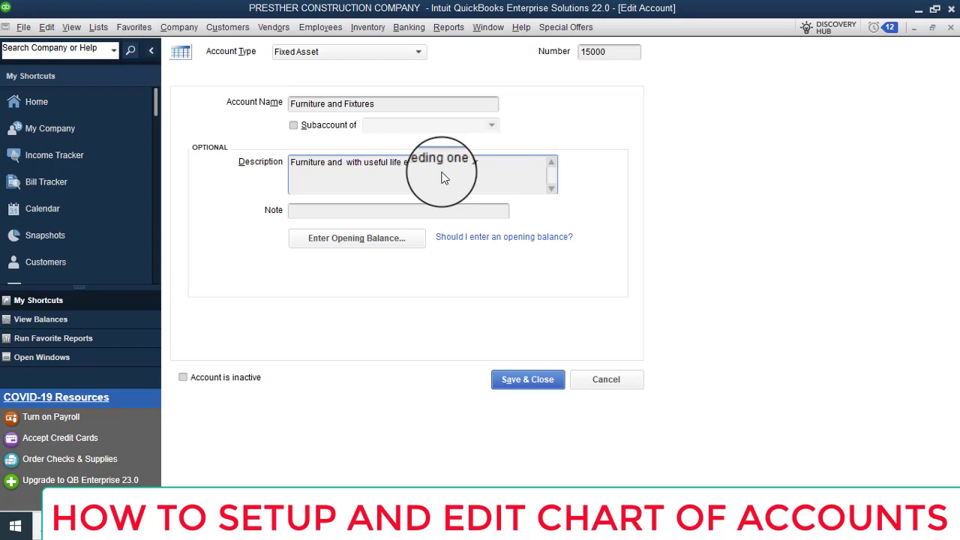
{"action": "type", "text": "F"}
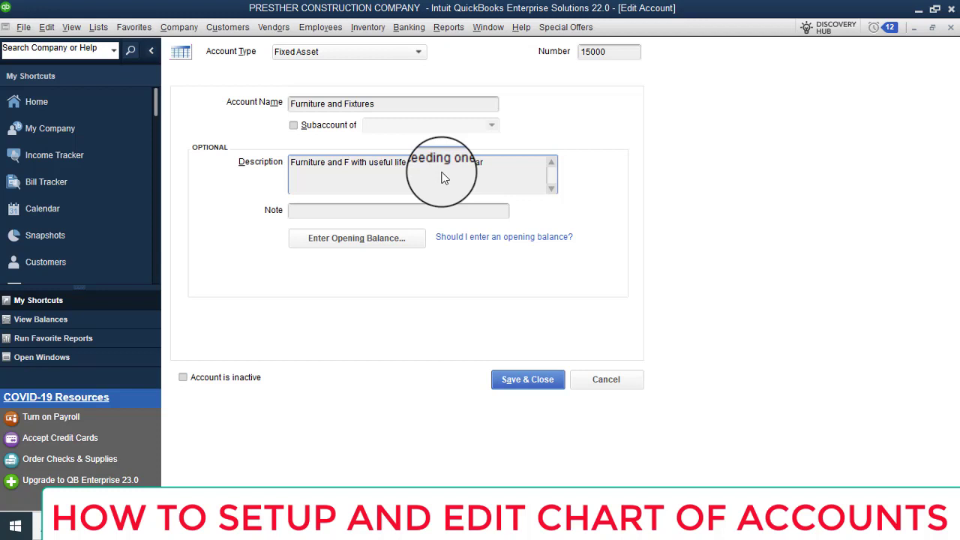
{"action": "type", "text": "i"}
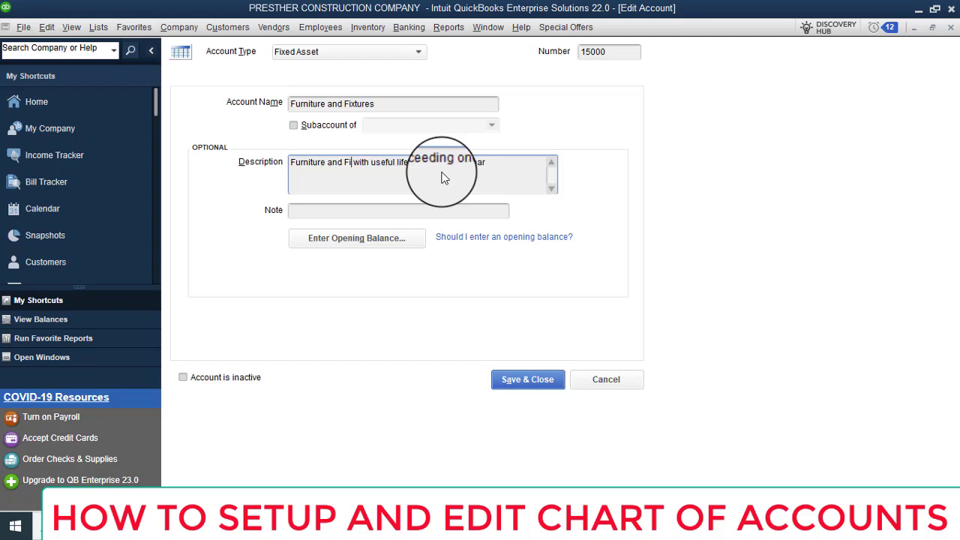
{"action": "type", "text": "xtures"}
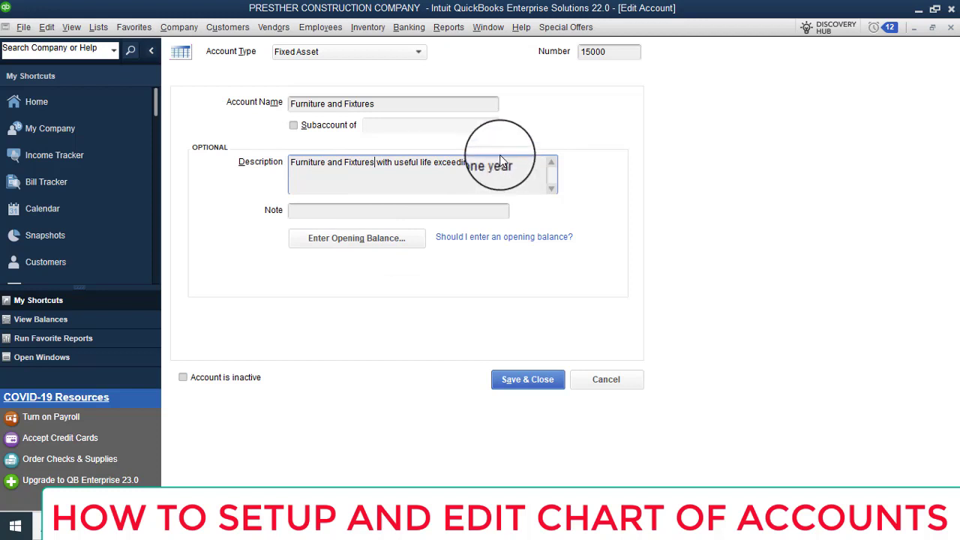
{"action": "left_click", "coordinate": [452, 176]}
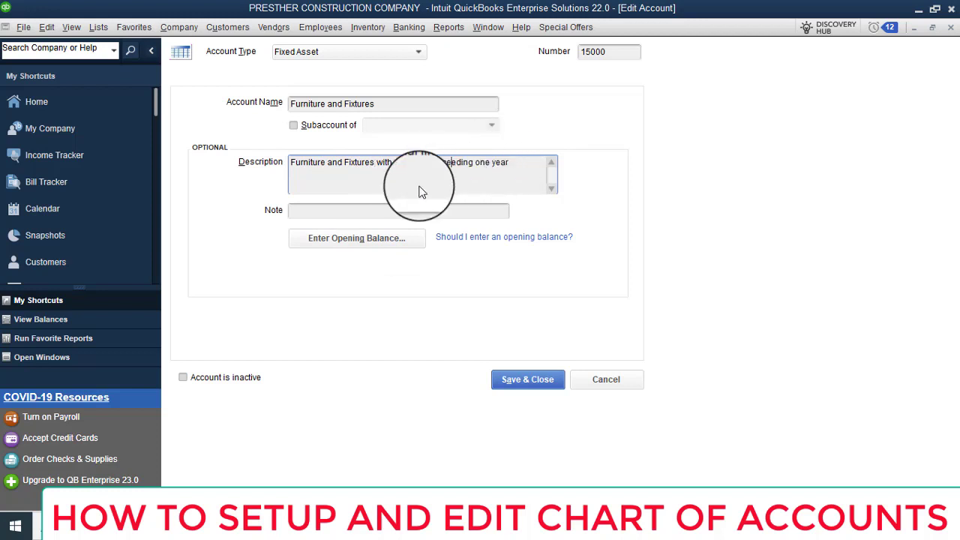
{"action": "left_click", "coordinate": [527, 382]}
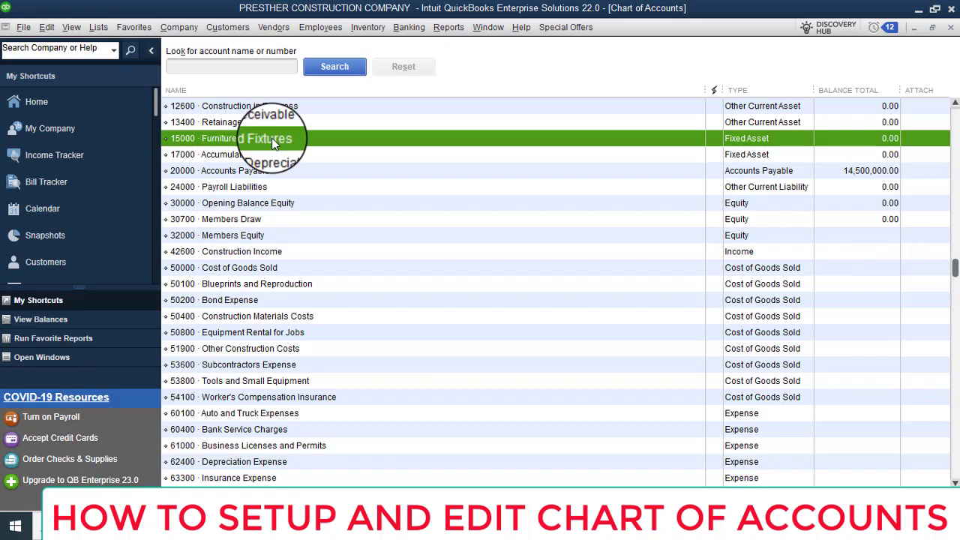
Start a new account in the chart of accounts with the Fixed Asset (major purchases) type
{"action": "right_click", "coordinate": [274, 144]}
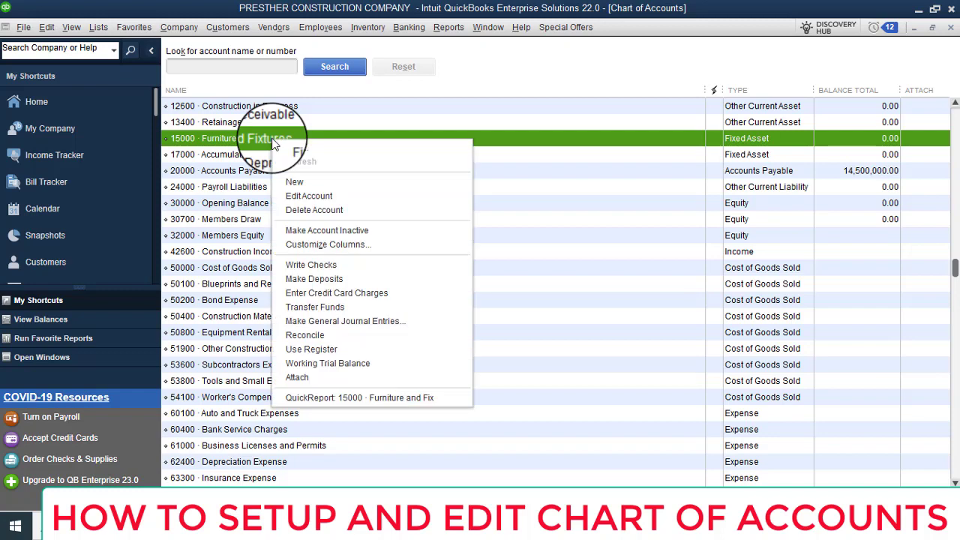
{"action": "left_click", "coordinate": [296, 183]}
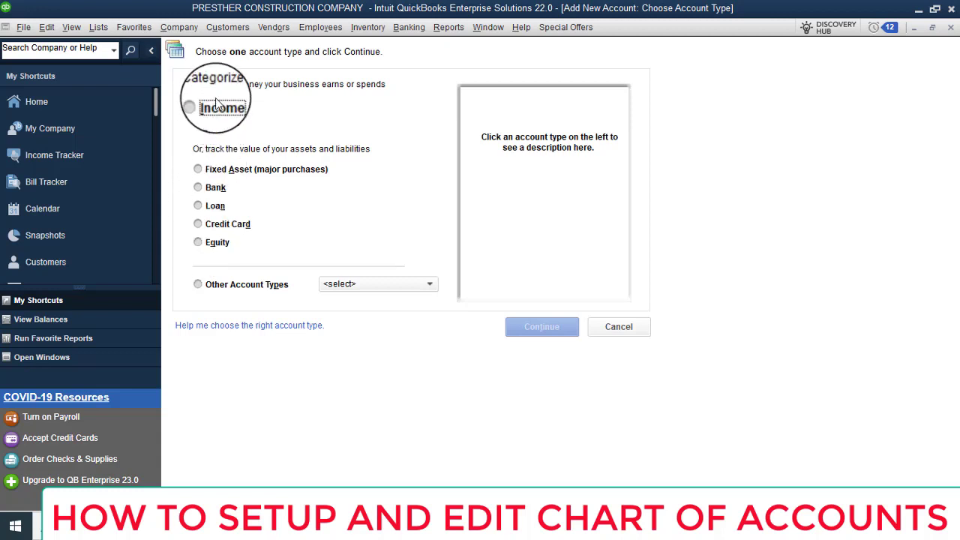
{"action": "left_click", "coordinate": [199, 171]}
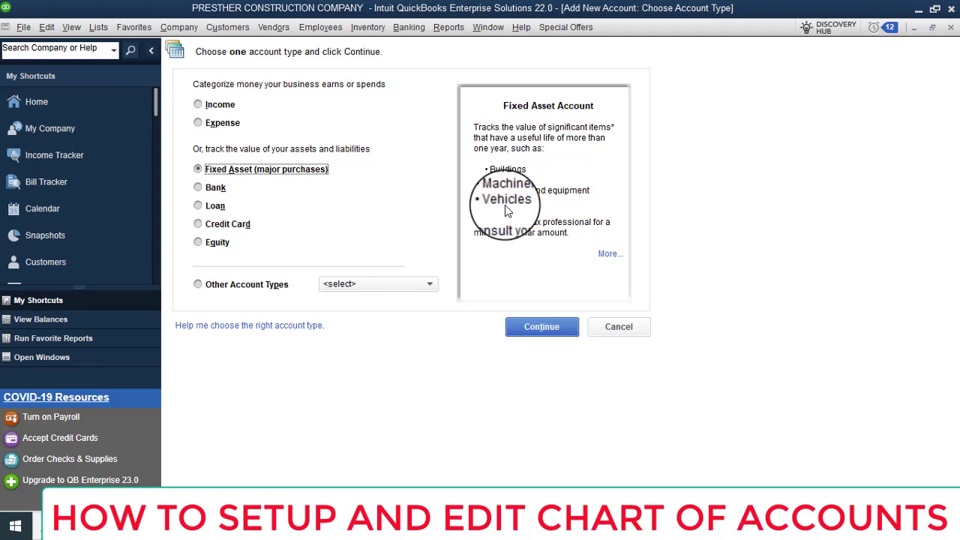
{"action": "left_click", "coordinate": [543, 328]}
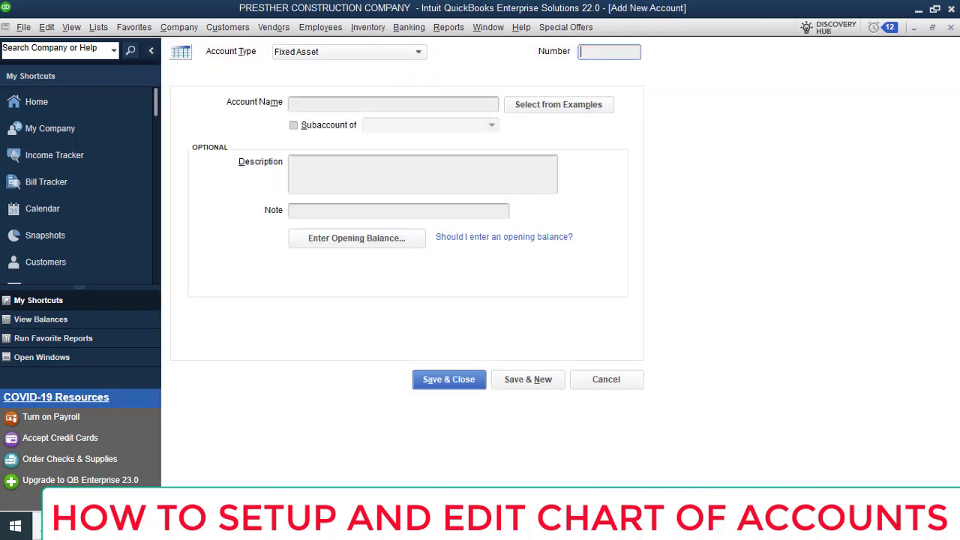
Copy the "Equipment" entry from the general ledger list in Excel and return to the new account form in QuickBooks
{"action": "mouse_move", "coordinate": [460, 526]}
{"action": "left_click", "coordinate": [459, 449]}
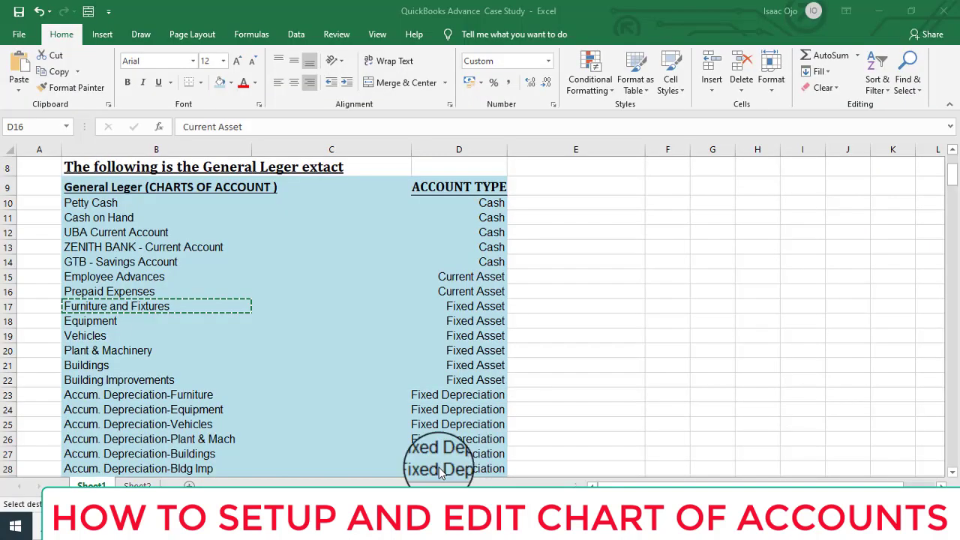
{"action": "left_click", "coordinate": [113, 322]}
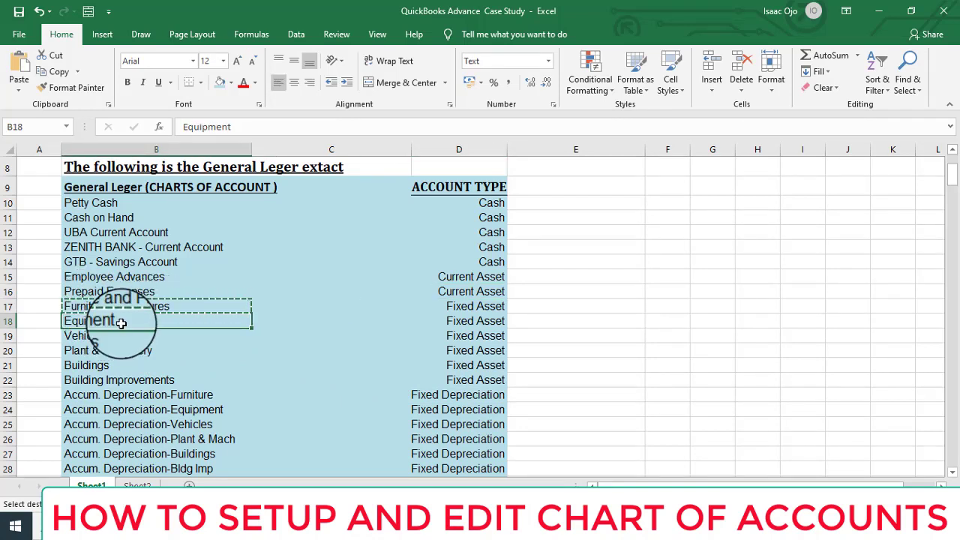
{"action": "key", "text": "ctrl+c"}
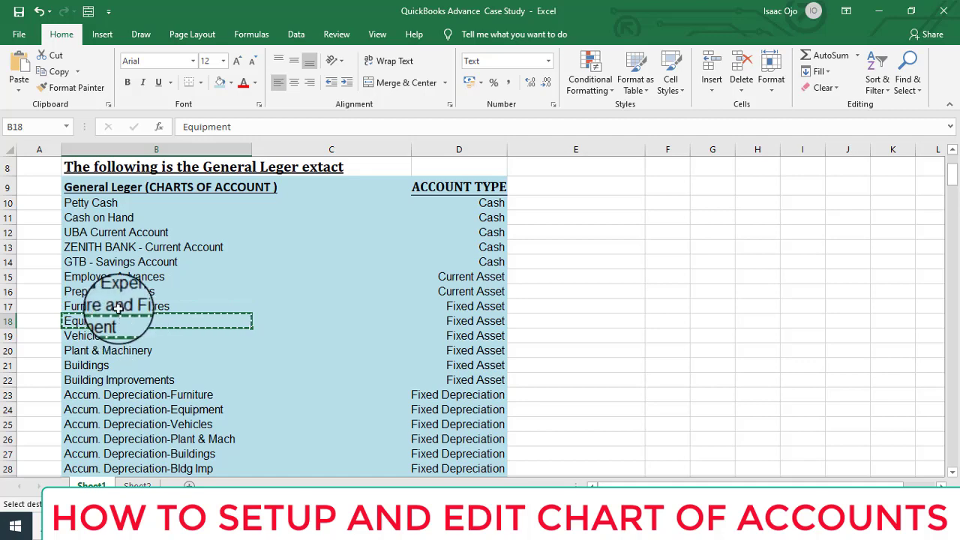
{"action": "left_click", "coordinate": [878, 11]}
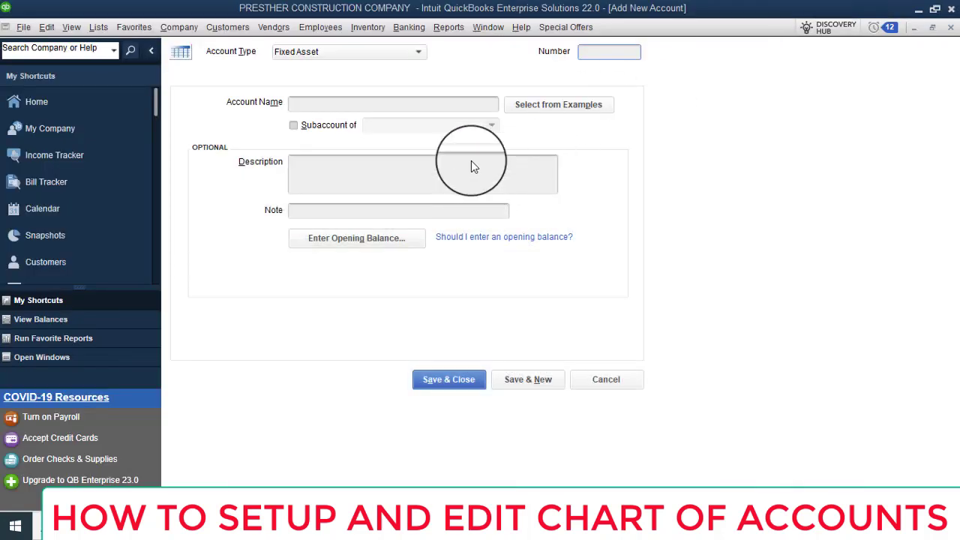
Set the new fixed asset account's number to 15100 and move on to its account name
{"action": "left_click", "coordinate": [603, 54]}
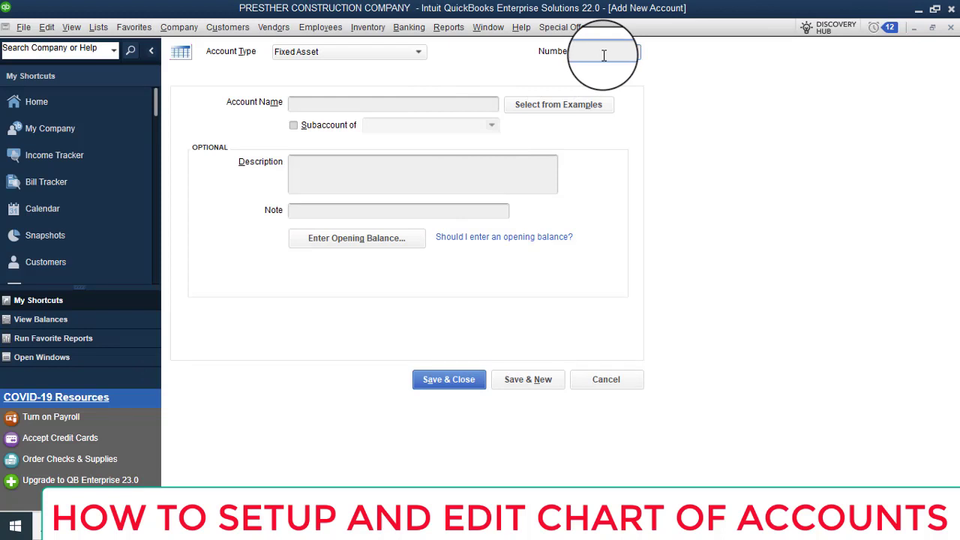
{"action": "type", "text": "151000"}
{"action": "key", "text": "BackSpace"}
{"action": "left_click", "coordinate": [486, 99]}
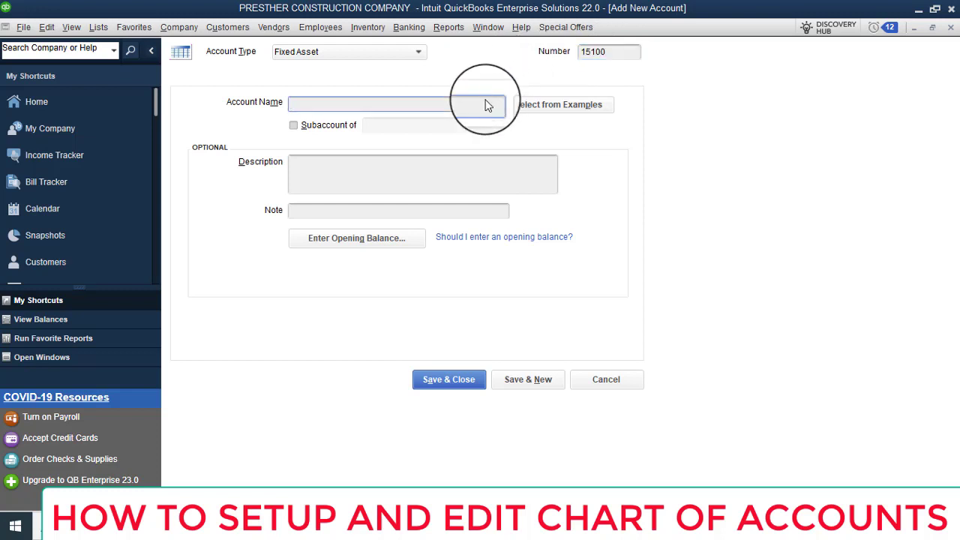
Name the account Equipment, describe it as "Equipment with useful life more one year", and save it to start another new account
{"action": "type", "text": "Equipment"}
{"action": "left_click", "coordinate": [463, 162]}
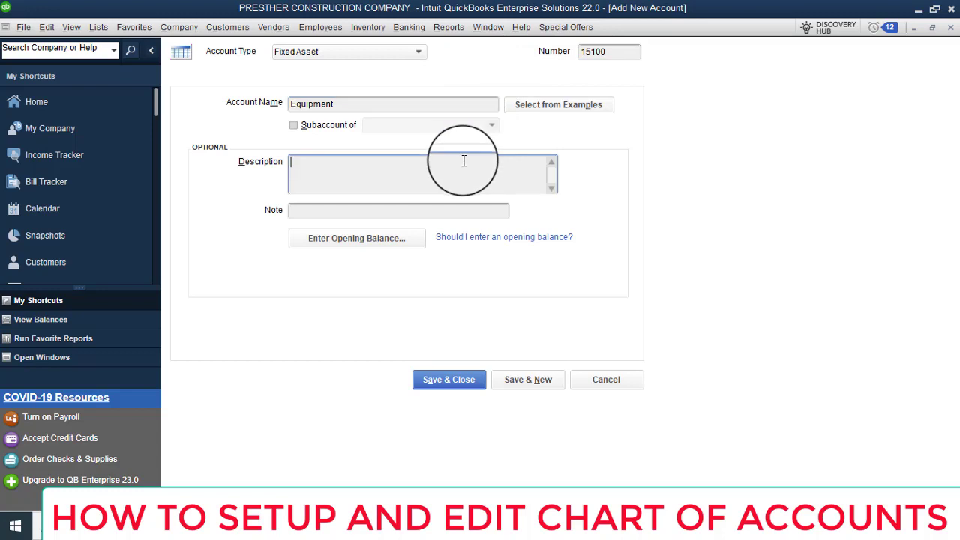
{"action": "type", "text": "Equipment"}
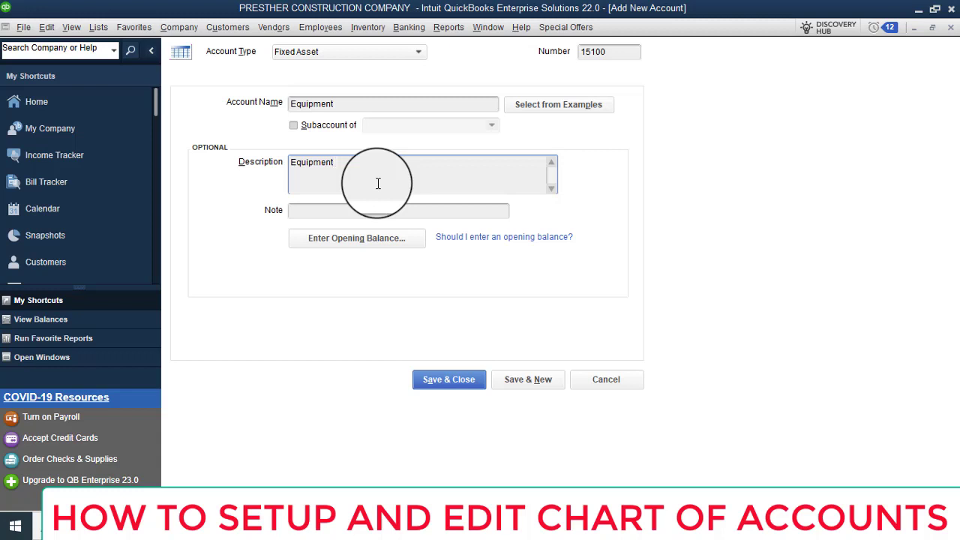
{"action": "type", "text": "with useful life more one tyer"}
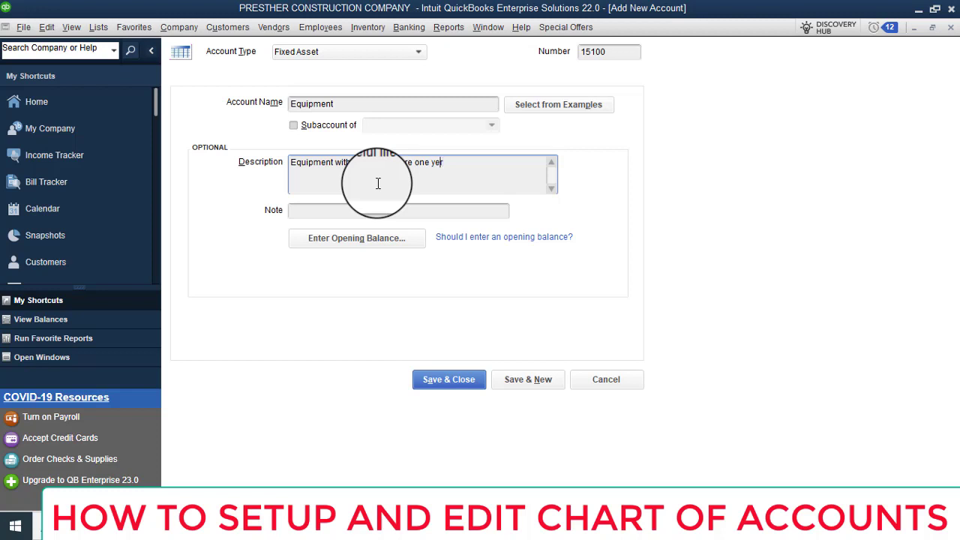
{"action": "type", "text": "a"}
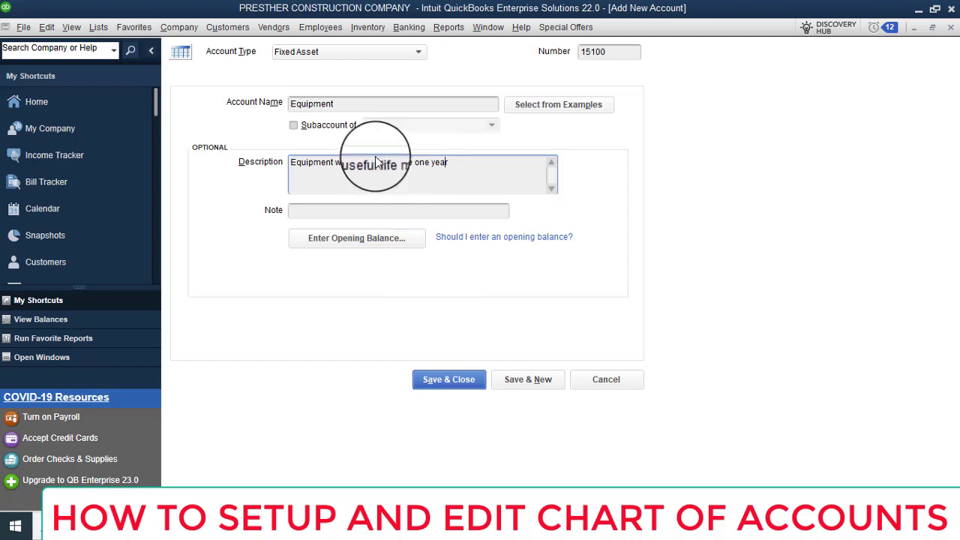
{"action": "left_click", "coordinate": [378, 161]}
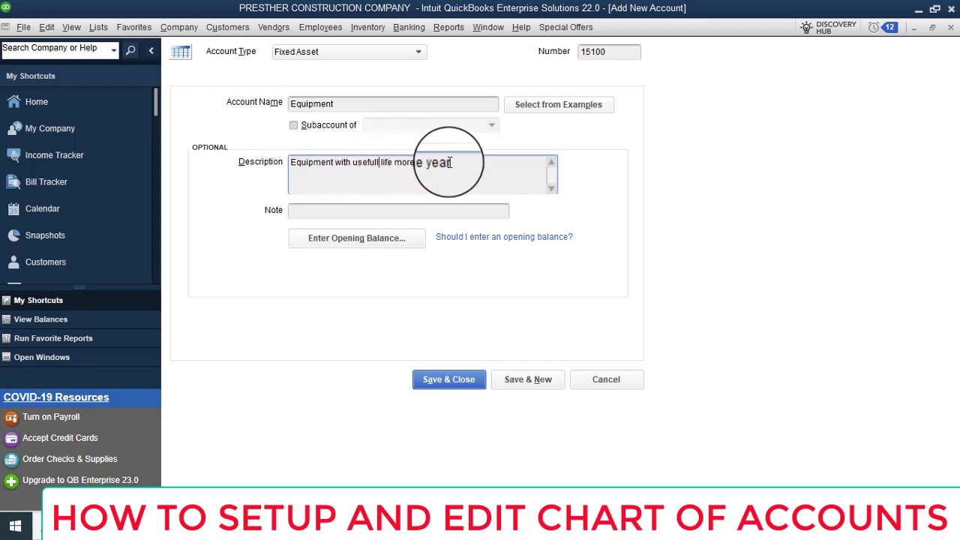
{"action": "left_click", "coordinate": [495, 385]}
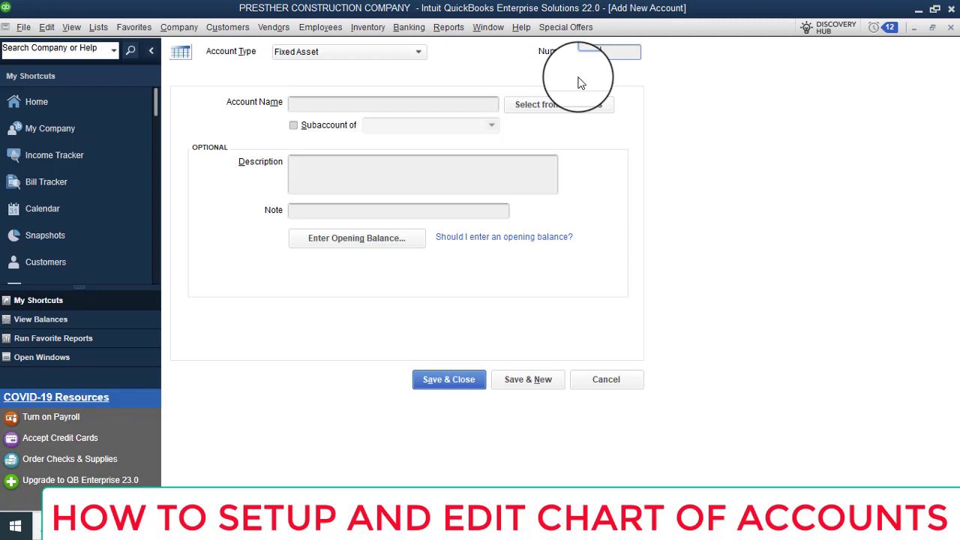
Give the new fixed asset account the number 15200 and the name "Motor Vehicle"
{"action": "left_click", "coordinate": [477, 113]}
{"action": "type", "text": "M"}
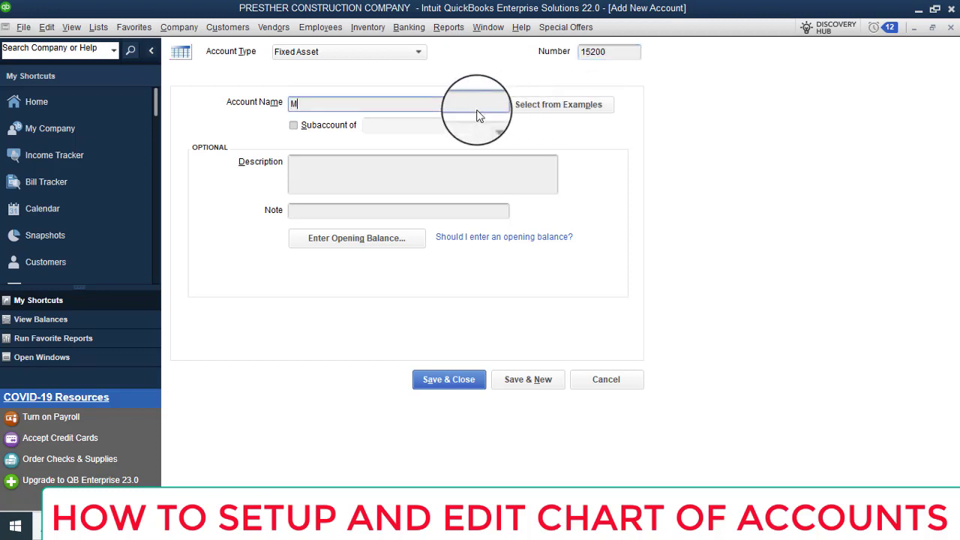
{"action": "type", "text": "oti"}
{"action": "key", "text": "BackSpace"}
{"action": "type", "text": "or v"}
{"action": "key", "text": "BackSpace"}
{"action": "type", "text": "Vehicle"}
Copy the account name "Motor Vehicle" into the description and save and close the account
{"action": "left_click_drag", "start_coordinate": [353, 105], "coordinate": [290, 105]}
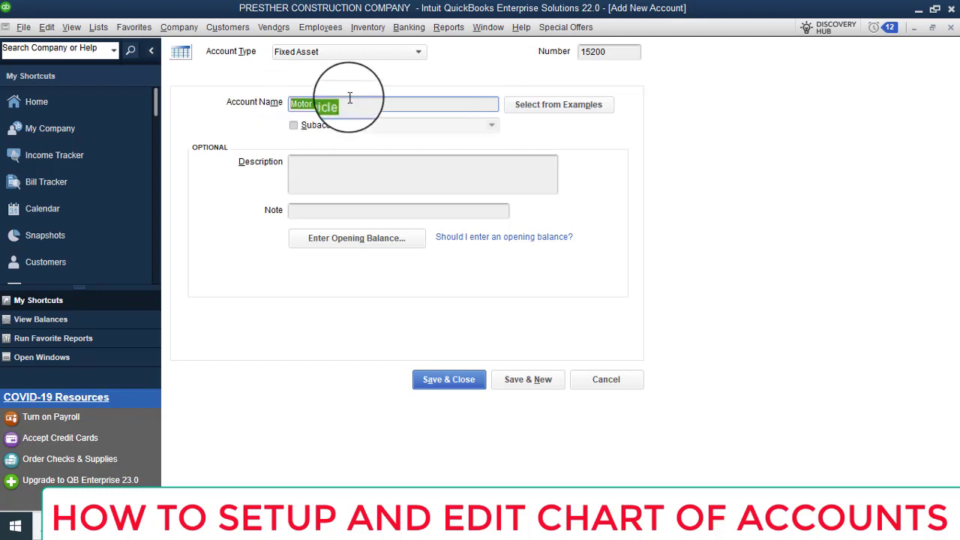
{"action": "left_click", "coordinate": [353, 167]}
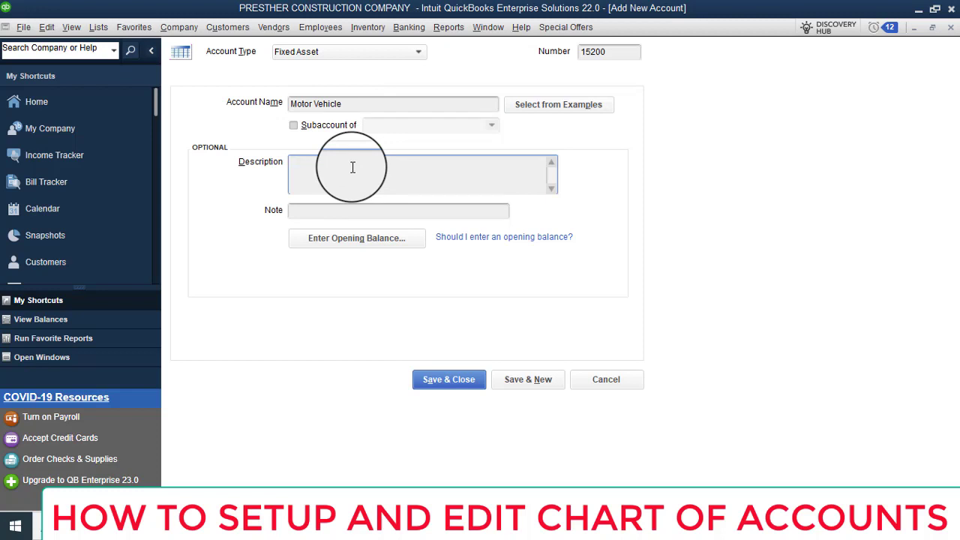
{"action": "key", "text": "ctrl+v"}
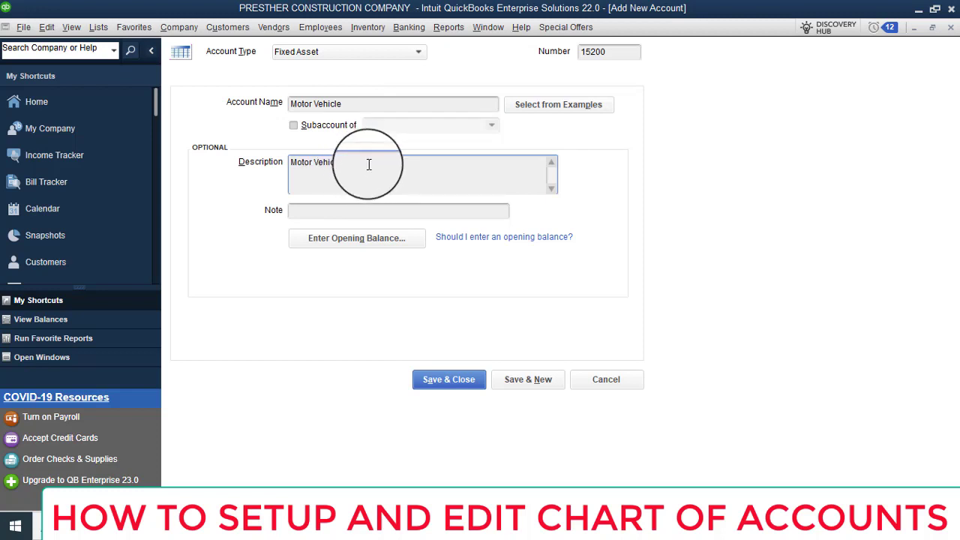
{"action": "left_click", "coordinate": [463, 381]}
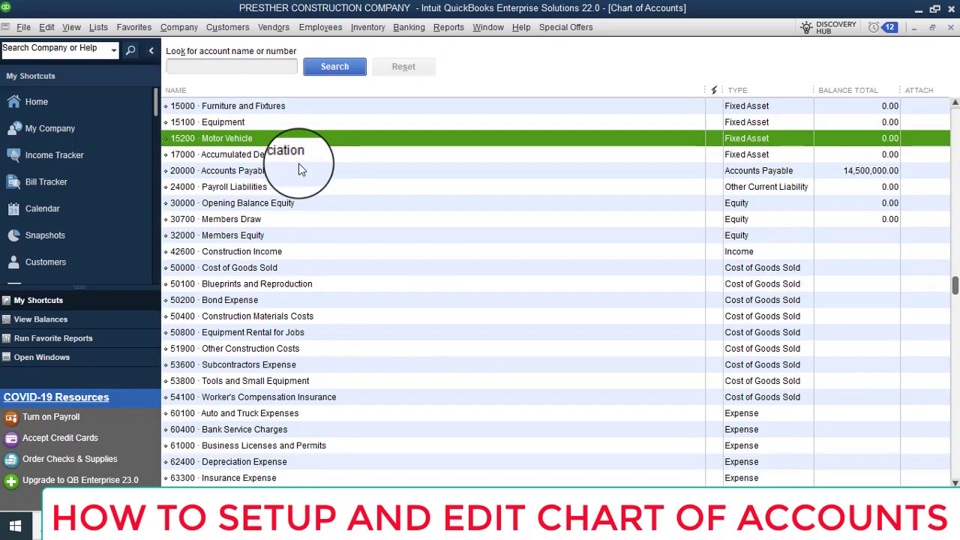
Open the 17000 Accumulated Depreciation account for editing from the chart of accounts
{"action": "scroll", "coordinate": [298, 167], "scroll_direction": "up", "scroll_amount": 3}
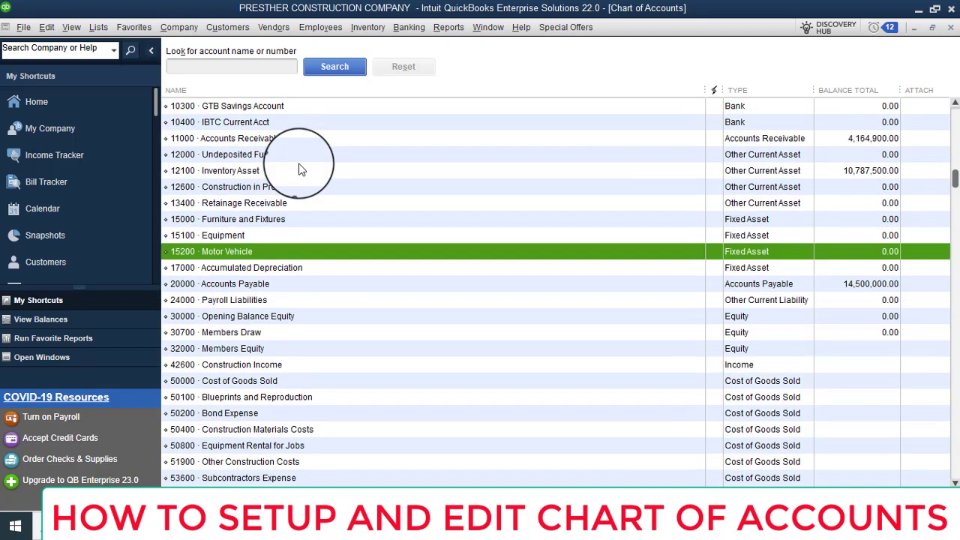
{"action": "left_click", "coordinate": [180, 223]}
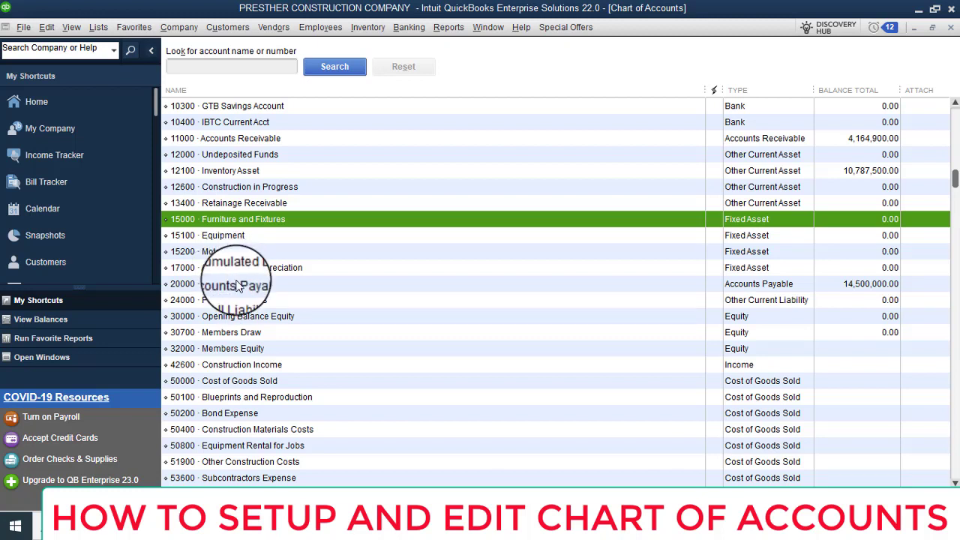
{"action": "left_click", "coordinate": [247, 270]}
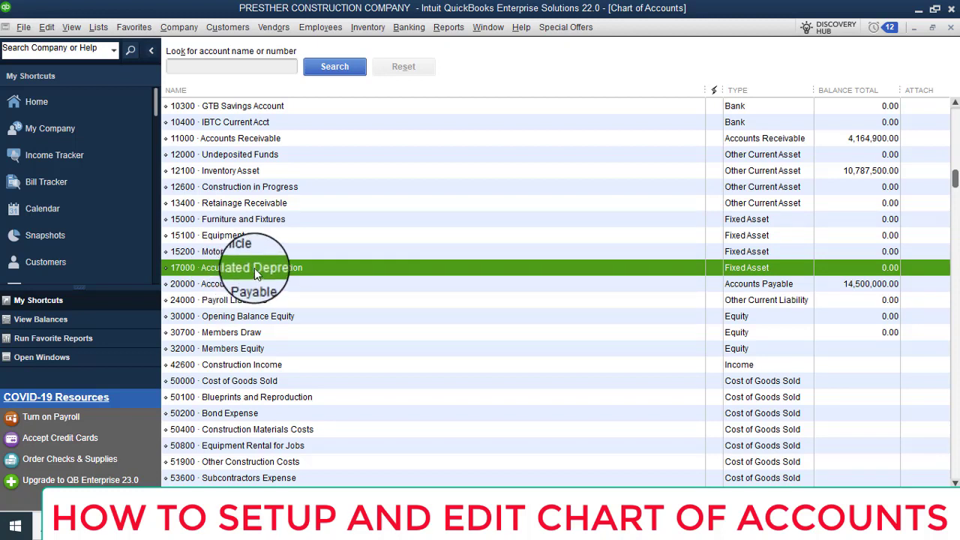
{"action": "right_click", "coordinate": [254, 268]}
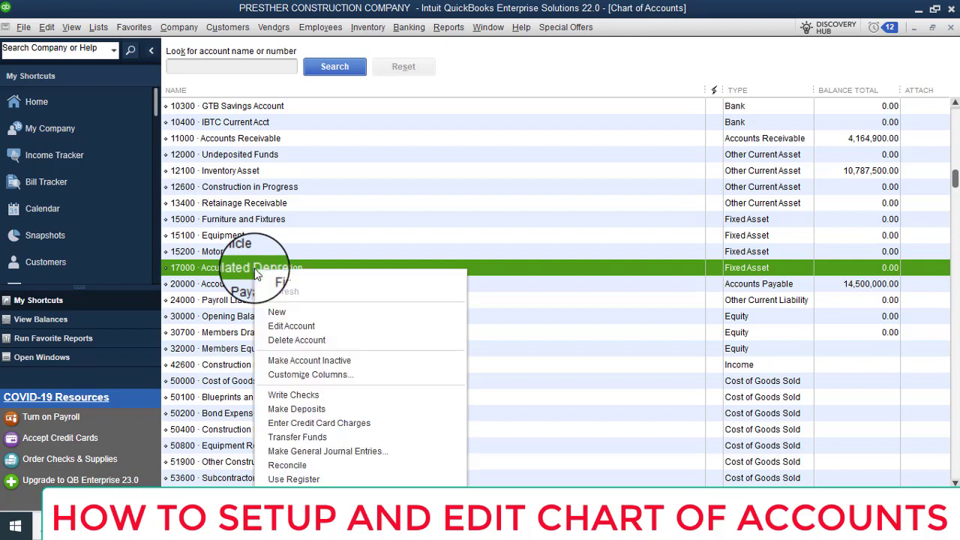
{"action": "left_click", "coordinate": [284, 327]}
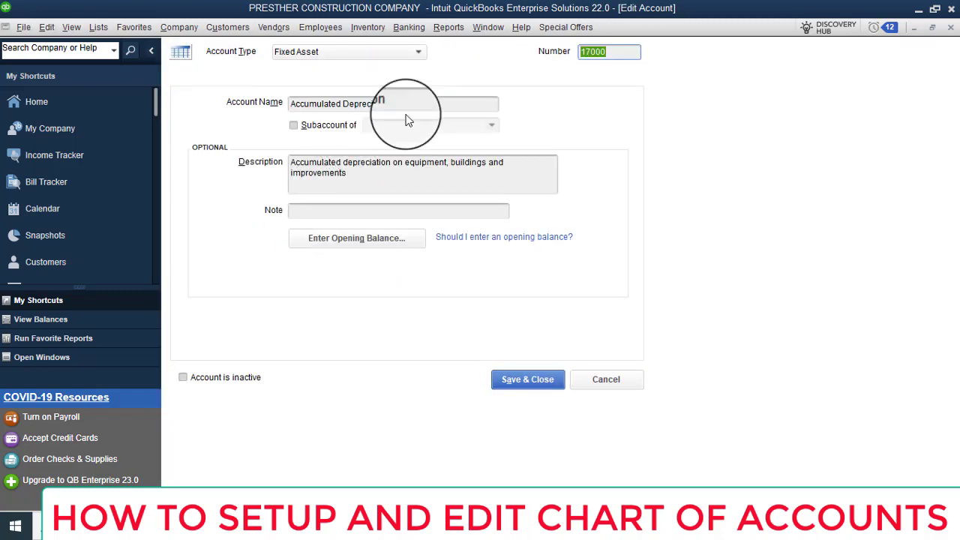
Rename the account as "Accumulated Depreciation - F&F"
{"action": "left_click", "coordinate": [292, 107]}
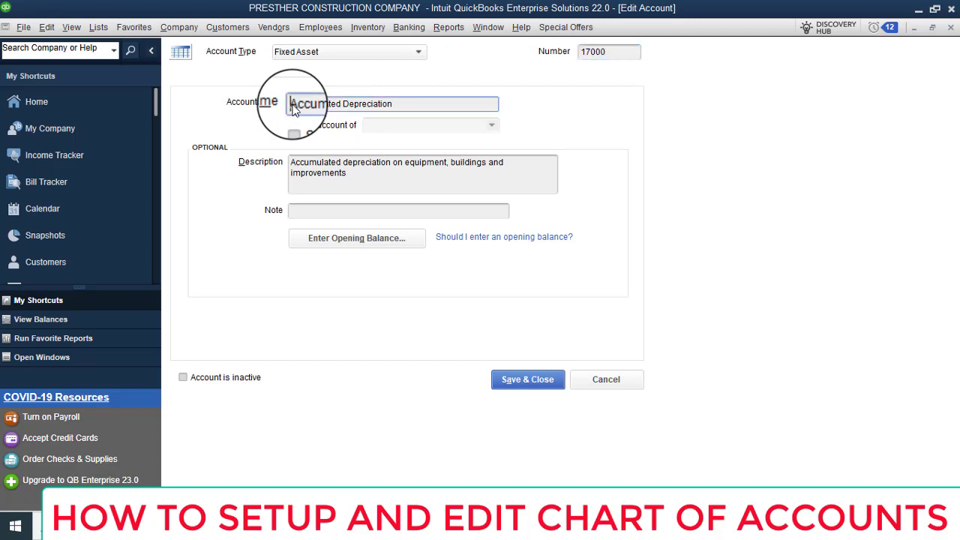
{"action": "left_click", "coordinate": [412, 106]}
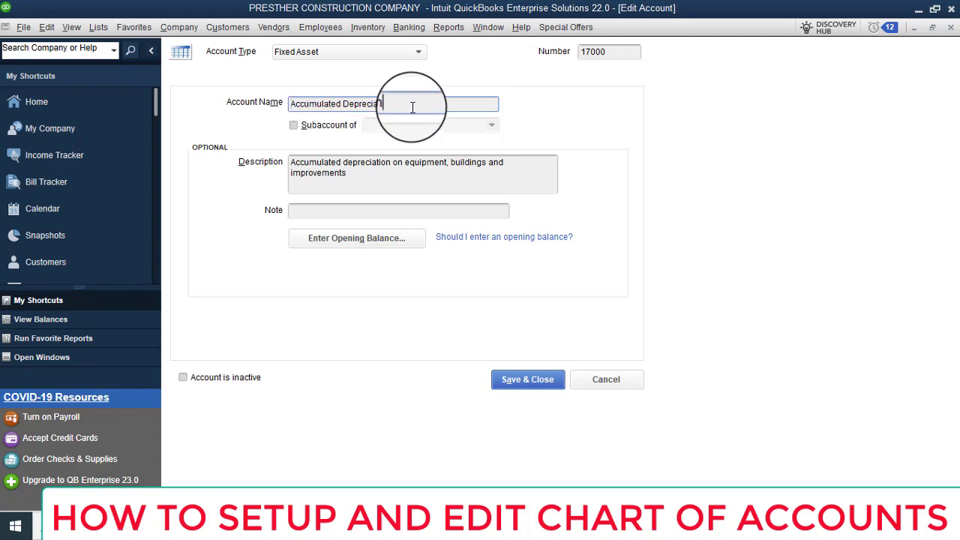
{"action": "type", "text": "-"}
{"action": "type", "text": " F"}
{"action": "type", "text": "ur"}
{"action": "type", "text": "n"}
{"action": "key", "text": "BackSpace"}
{"action": "key", "text": "BackSpace"}
{"action": "key", "text": "BackSpace"}
{"action": "type", "text": "&F"}
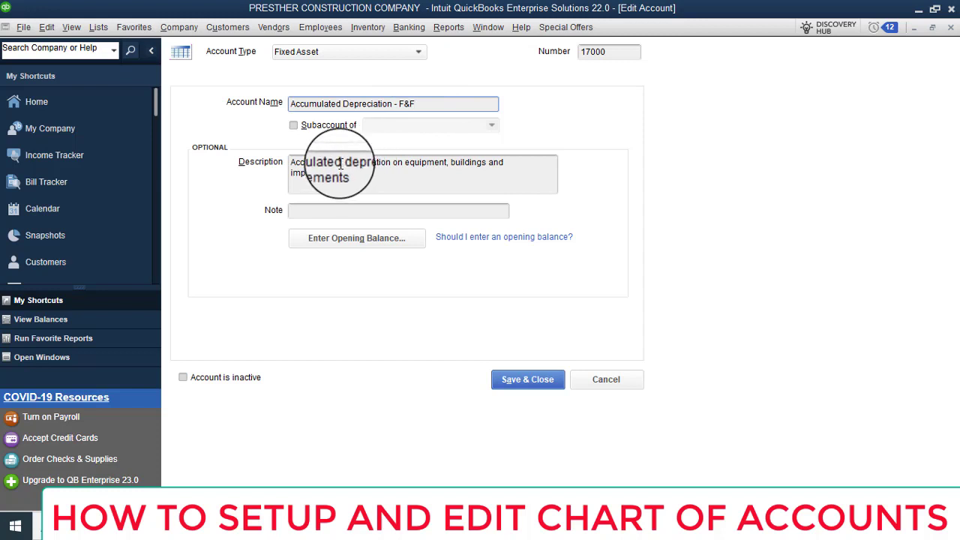
Change the description to "Accumulated depreciation on Furniture and Fixtures", and copy the account name before saving the account
{"action": "left_click", "coordinate": [420, 166]}
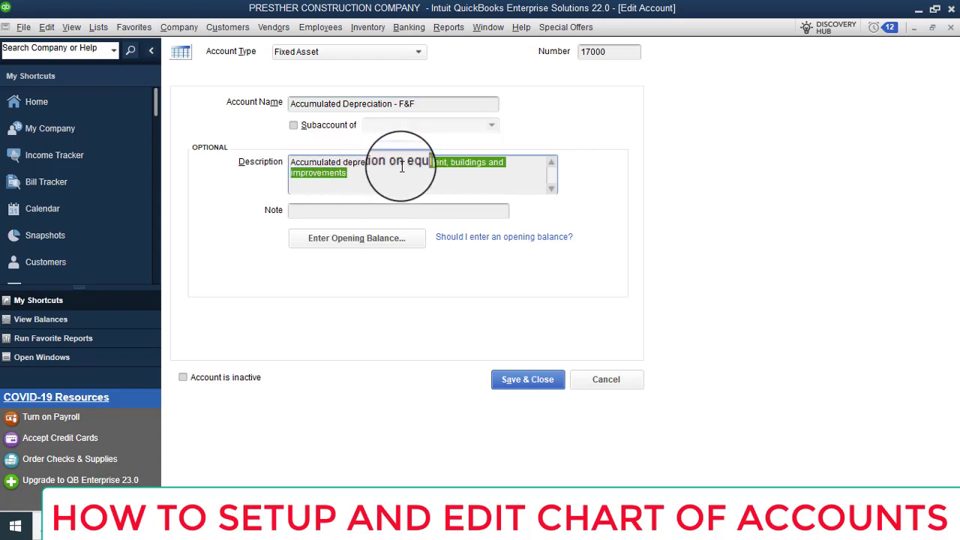
{"action": "left_click", "coordinate": [403, 165]}
{"action": "left_click_drag", "start_coordinate": [403, 166], "coordinate": [511, 177]}
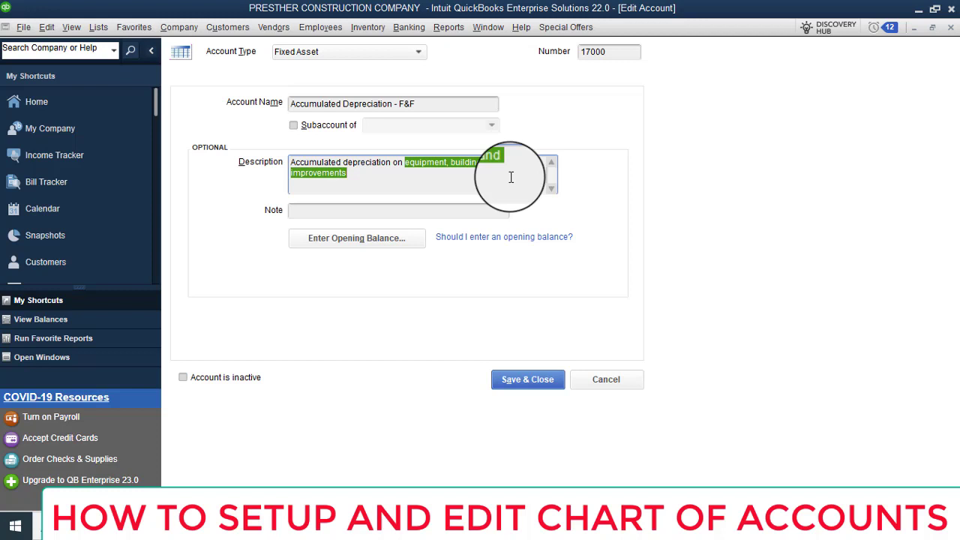
{"action": "type", "text": "Fu"}
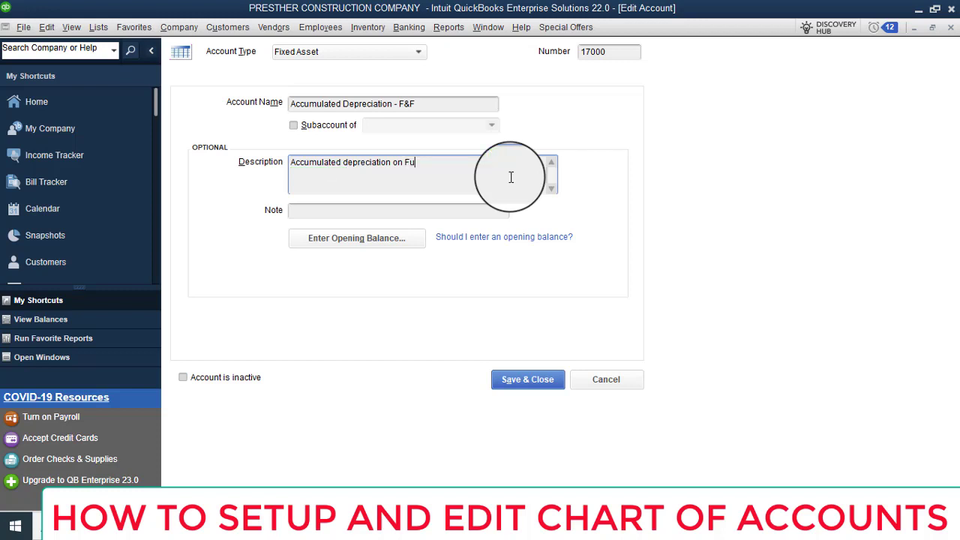
{"action": "type", "text": "rniture and Fixtu"}
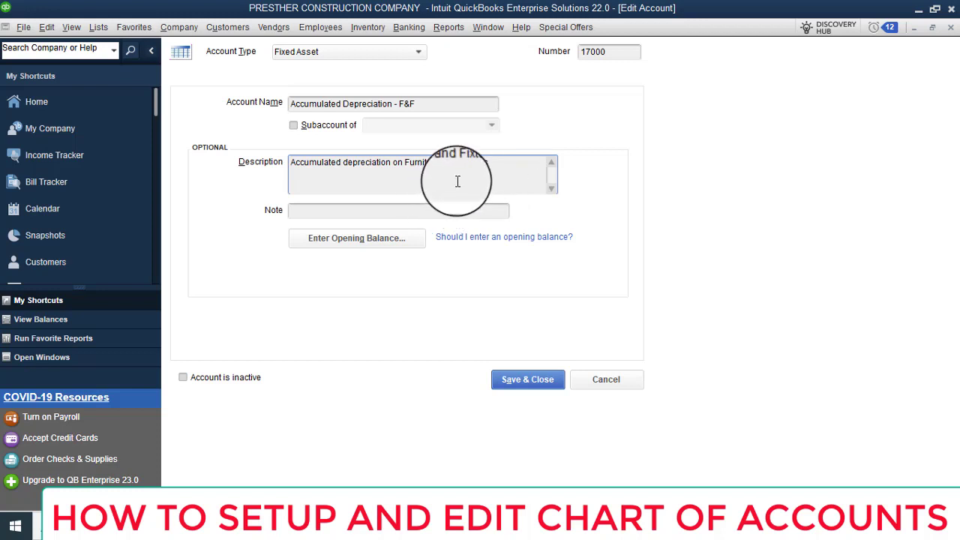
{"action": "type", "text": "res"}
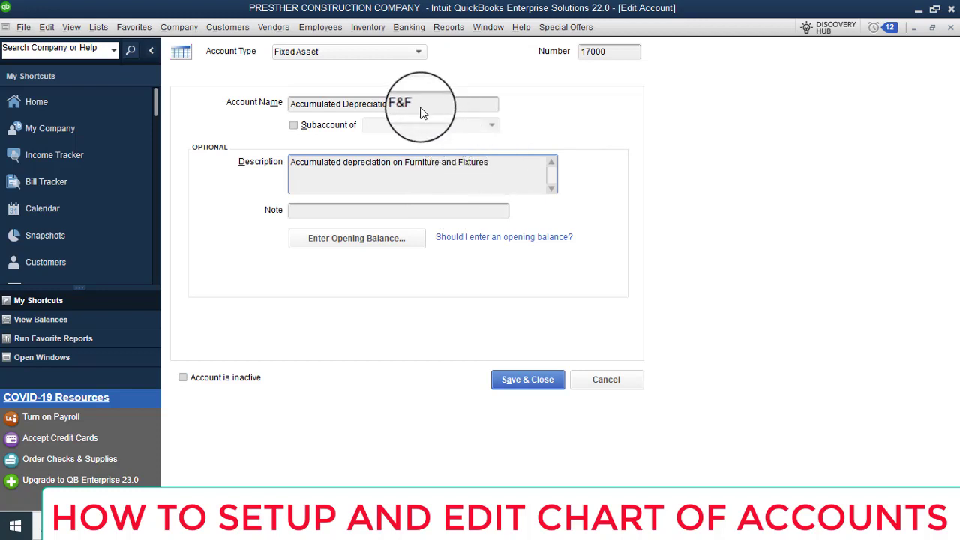
{"action": "left_click_drag", "start_coordinate": [422, 109], "coordinate": [275, 110]}
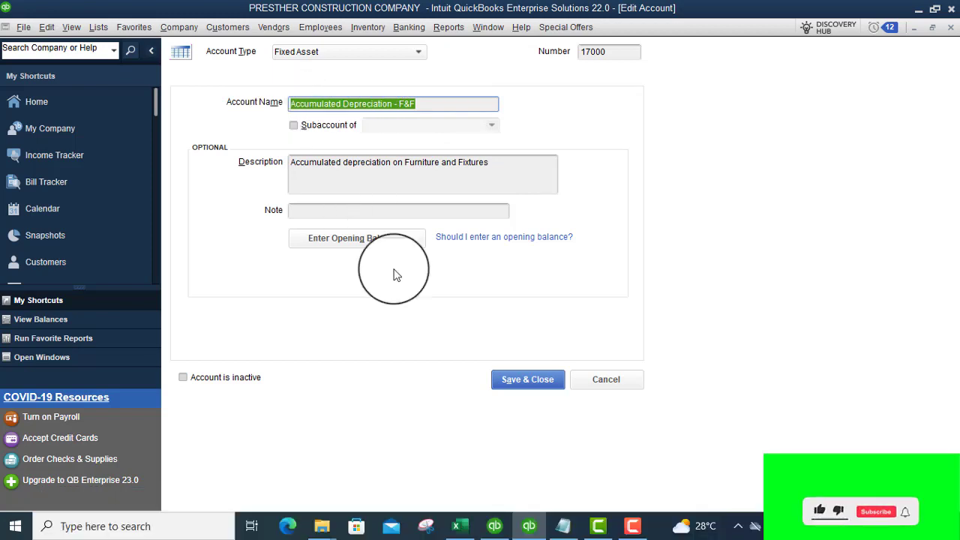
{"action": "left_click", "coordinate": [526, 379]}
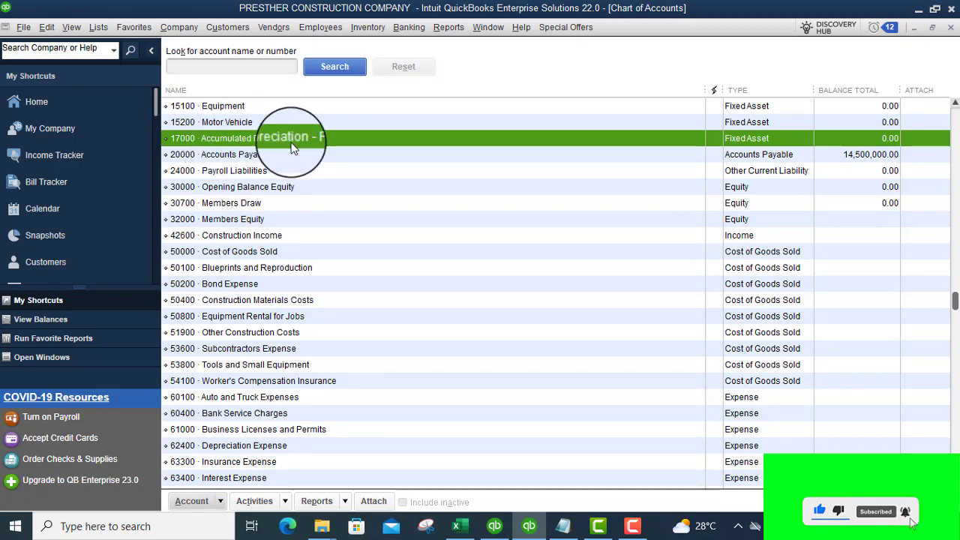
Start another new account in the chart of accounts with the Fixed Asset (major purchases) type
{"action": "scroll", "coordinate": [273, 146], "scroll_direction": "up", "scroll_amount": 4}
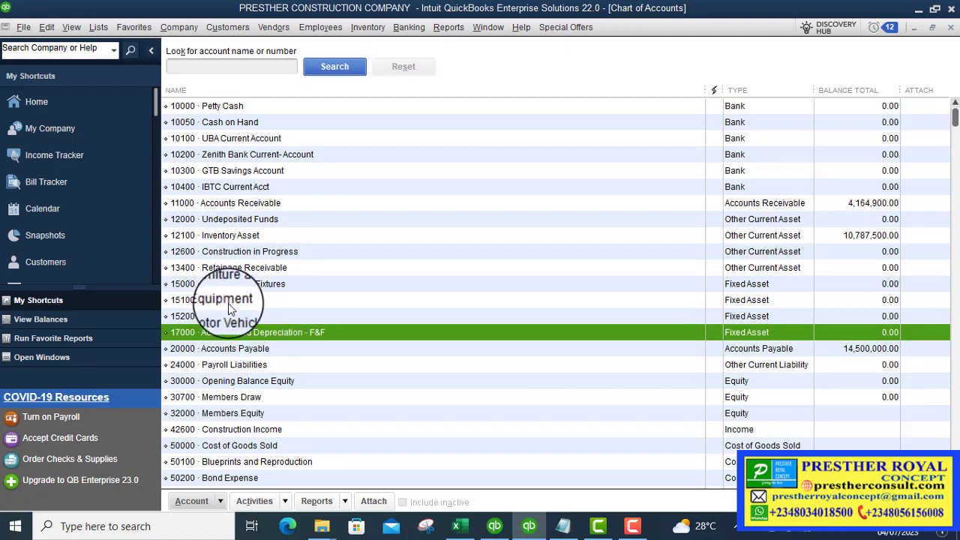
{"action": "right_click", "coordinate": [231, 338]}
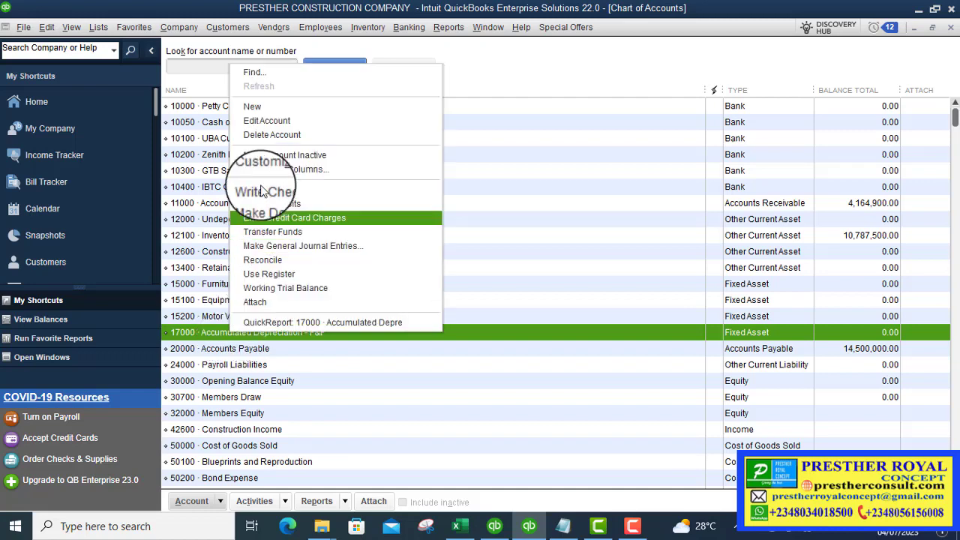
{"action": "left_click", "coordinate": [266, 105]}
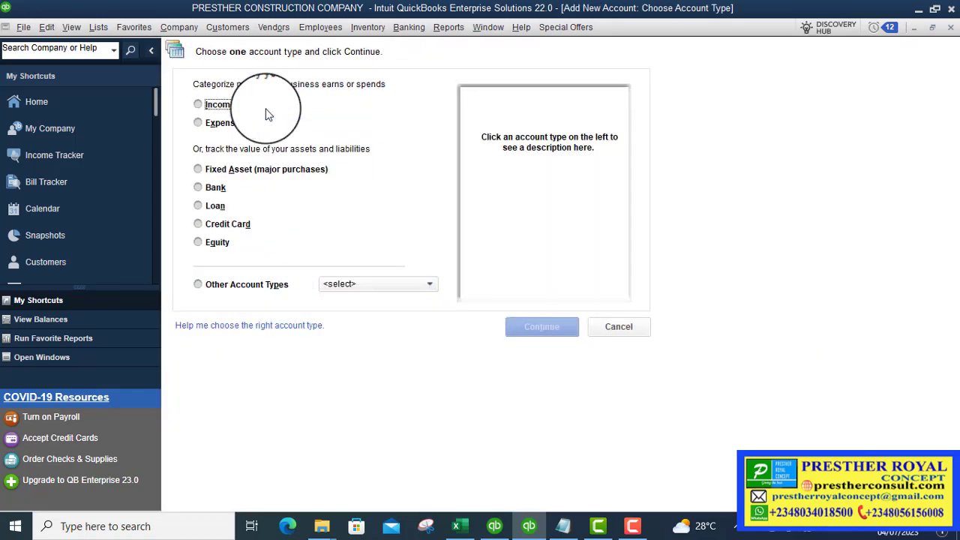
{"action": "left_click", "coordinate": [254, 170]}
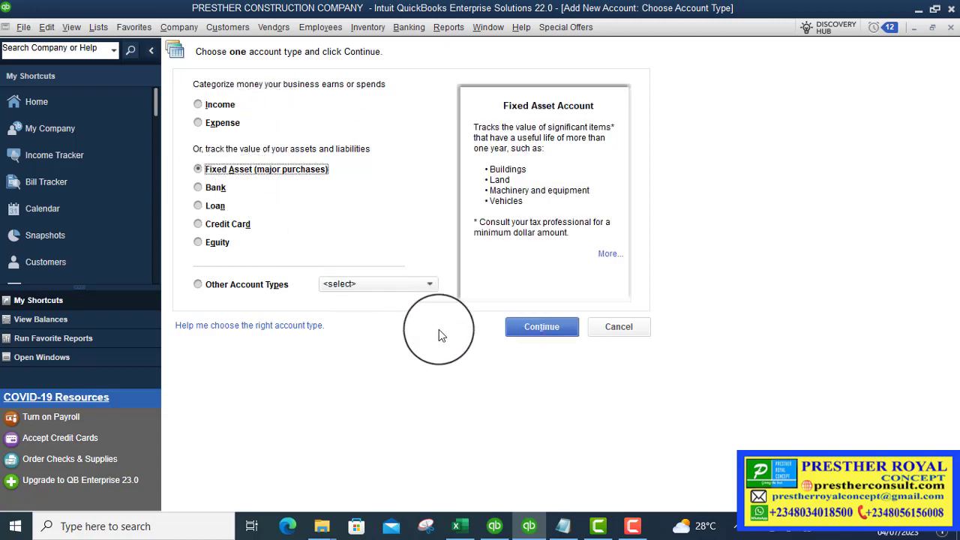
{"action": "left_click", "coordinate": [549, 329]}
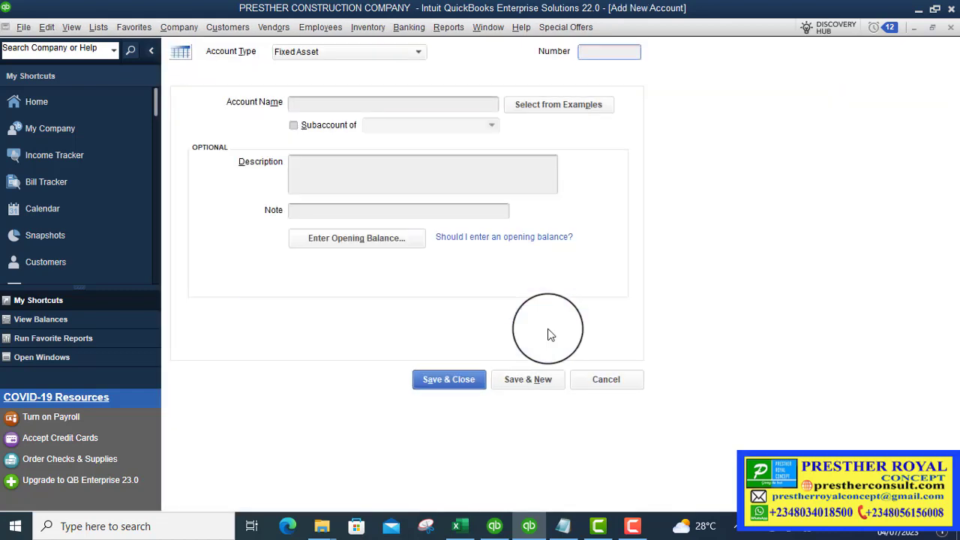
Give the new fixed asset account the number 17100 and the name "Accumulated Depreciation - Equi"
{"action": "type", "text": "171000"}
{"action": "key", "text": "BackSpace"}
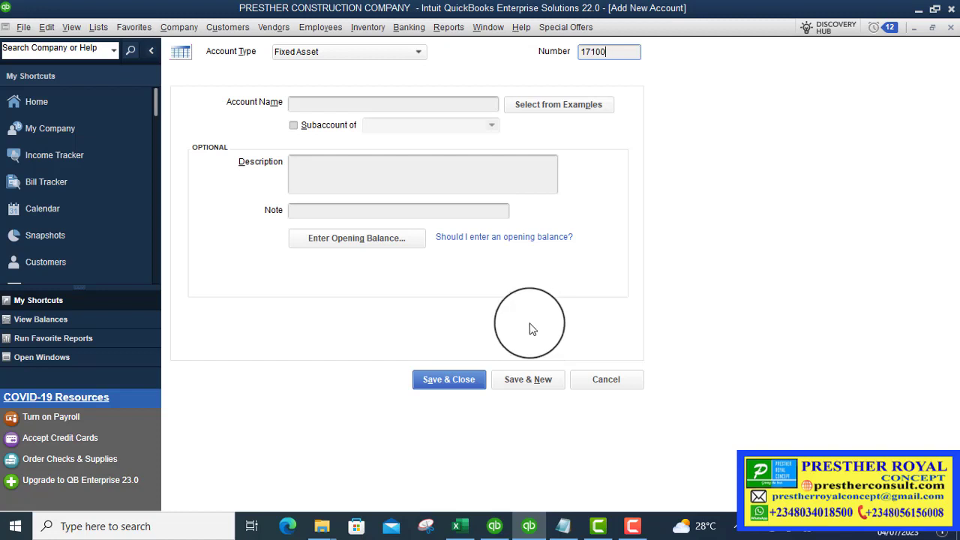
{"action": "left_click", "coordinate": [377, 105]}
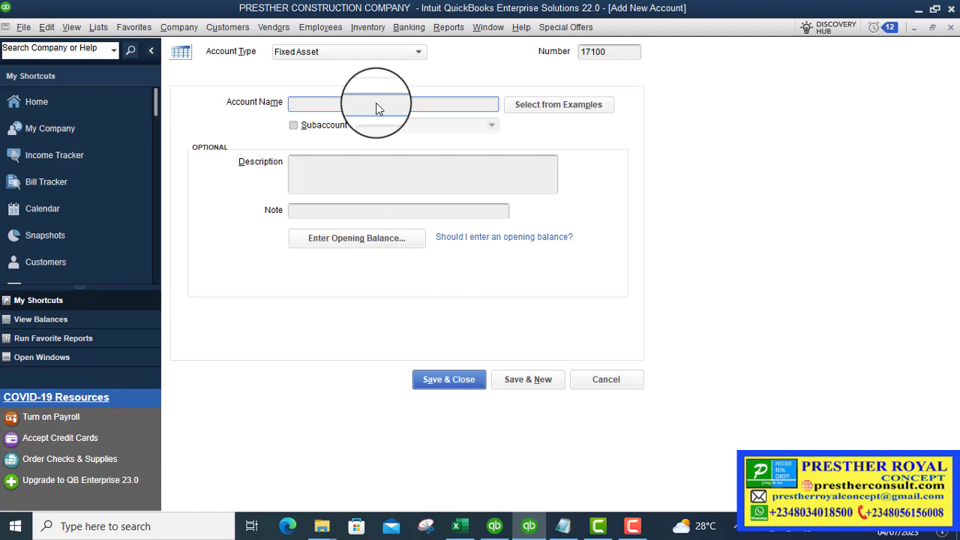
{"action": "type", "text": "Accumulated Depreciation - F"}
{"action": "key", "text": "BackSpace"}
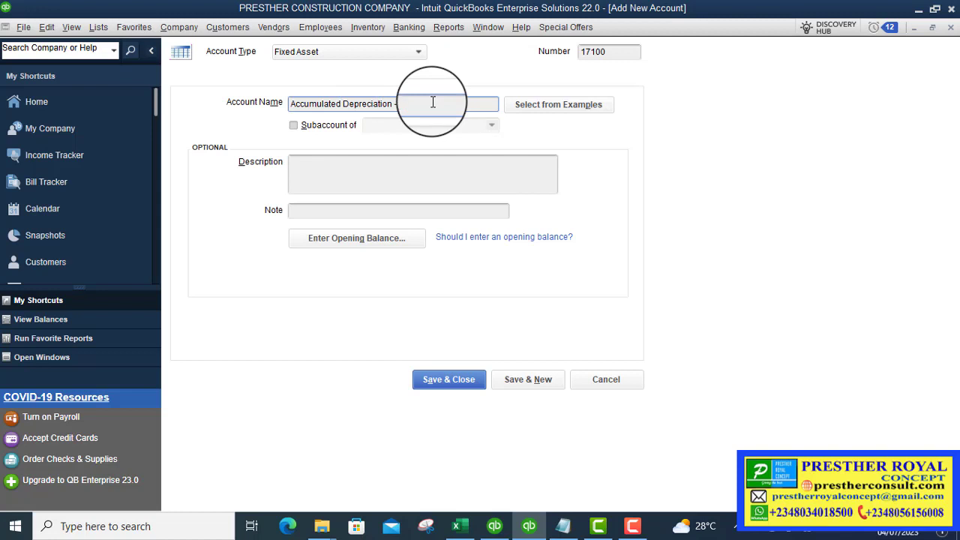
{"action": "type", "text": "Equi"}
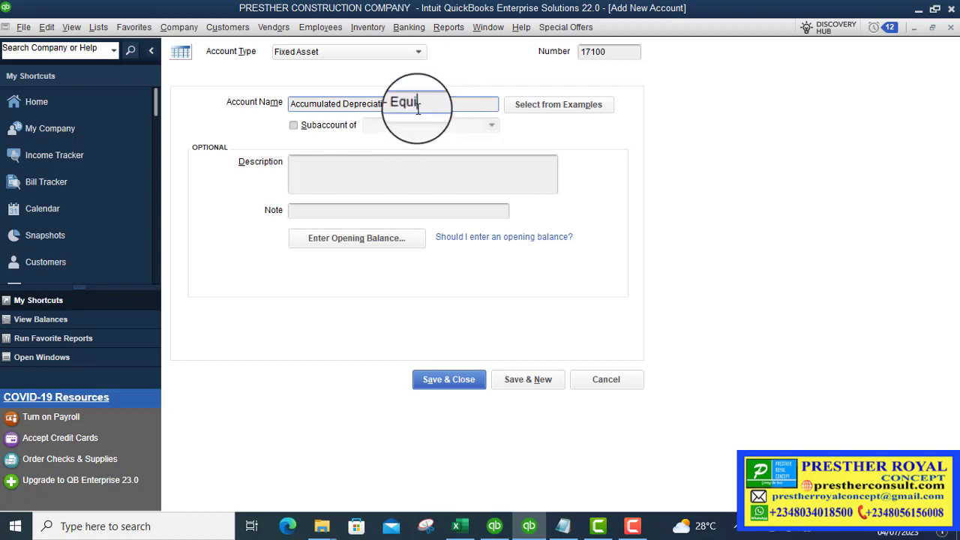
Copy the account name "Accumulated Depreciation - Equi" into the description, and save the account while starting another new one
{"action": "left_click_drag", "start_coordinate": [421, 104], "coordinate": [258, 81]}
{"action": "key", "text": "ctrl+c"}
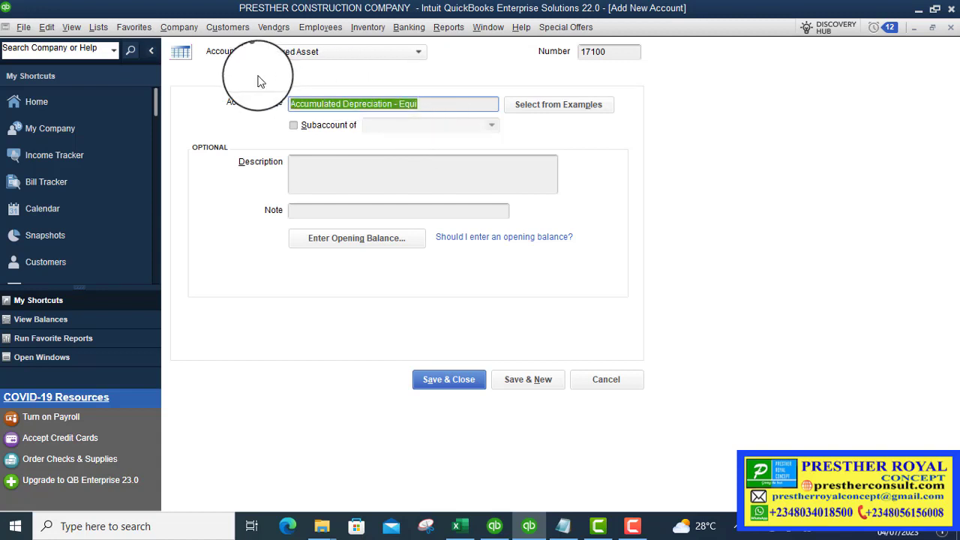
{"action": "left_click", "coordinate": [300, 167]}
{"action": "right_click", "coordinate": [300, 169]}
{"action": "left_click", "coordinate": [319, 229]}
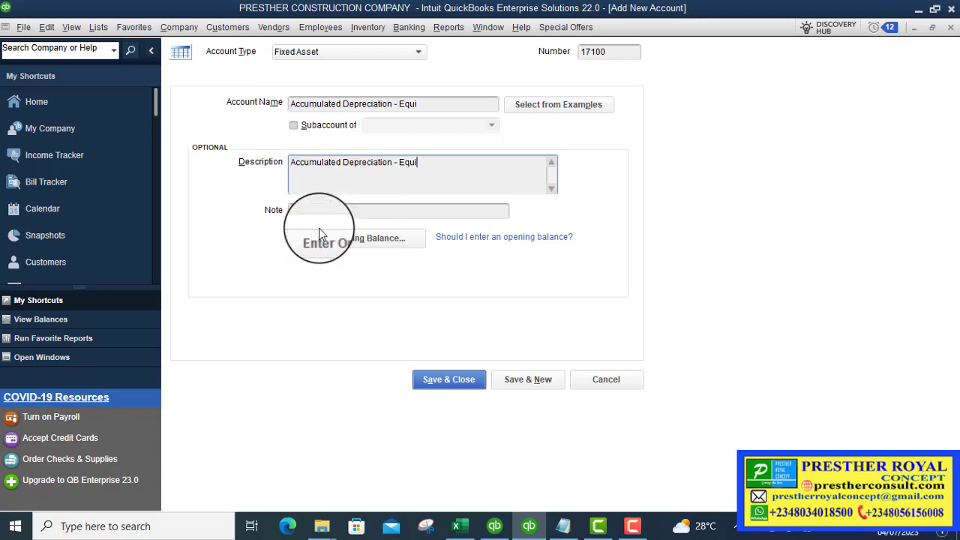
{"action": "left_click", "coordinate": [523, 382]}
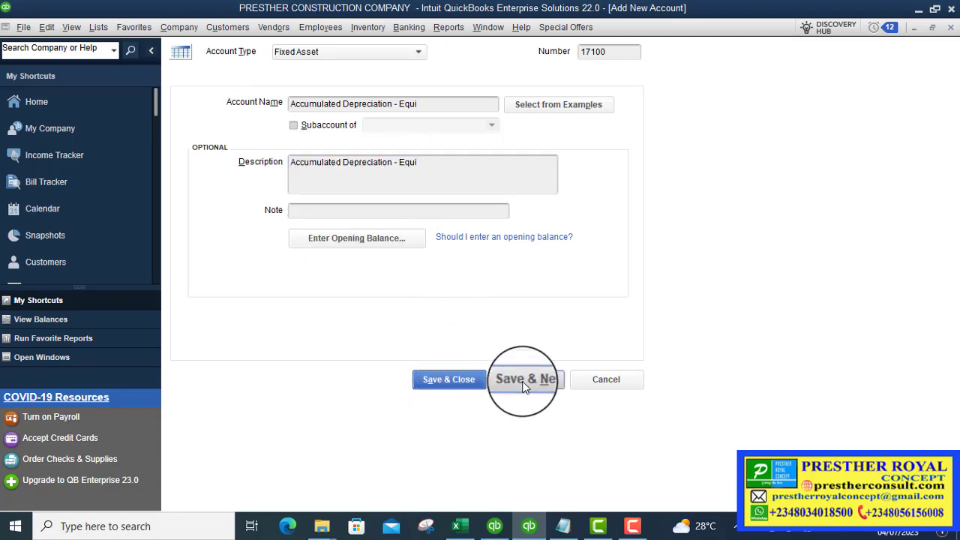
Give the next fixed asset account the number 17200 and the name "Accumulated Depreciation - MV"
{"action": "left_click", "coordinate": [597, 51]}
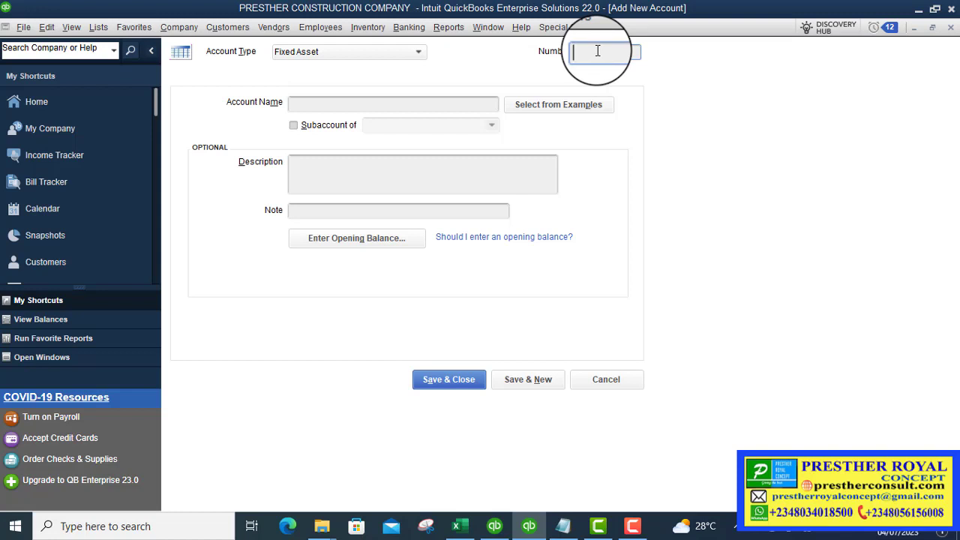
{"action": "type", "text": "17200"}
{"action": "left_click", "coordinate": [456, 103]}
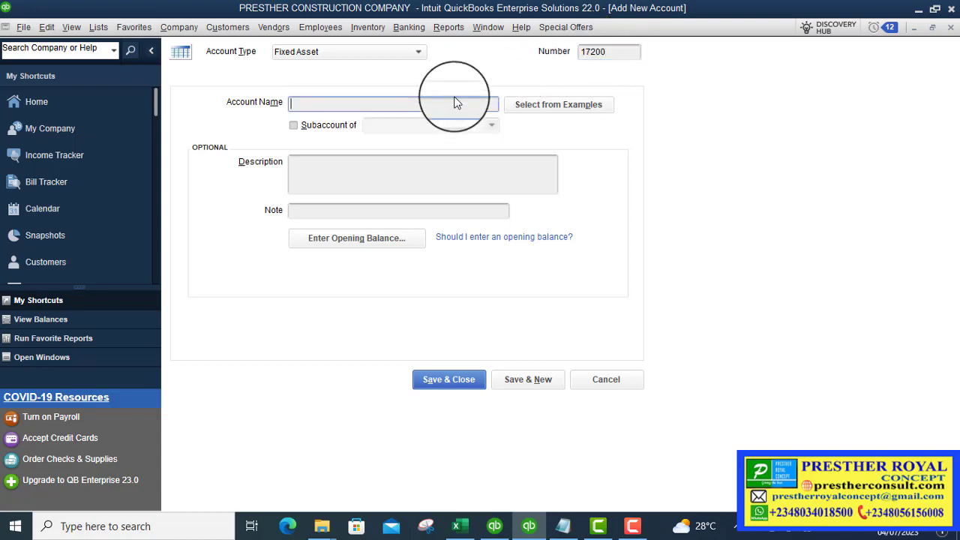
{"action": "type", "text": "Accumulated Depreciation - Equ"}
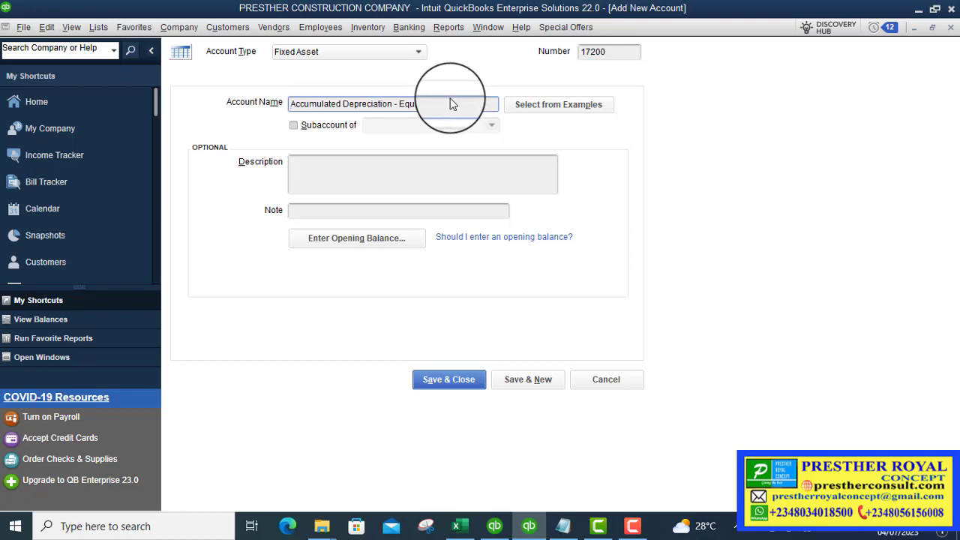
{"action": "key", "text": "BackSpace"}
{"action": "key", "text": "BackSpace"}
{"action": "key", "text": "BackSpace"}
{"action": "type", "text": "MV"}
Enter "Accumulated Depreciation - Motor Vehicle" as the description, and save the account to return to the chart of accounts
{"action": "left_click", "coordinate": [362, 162]}
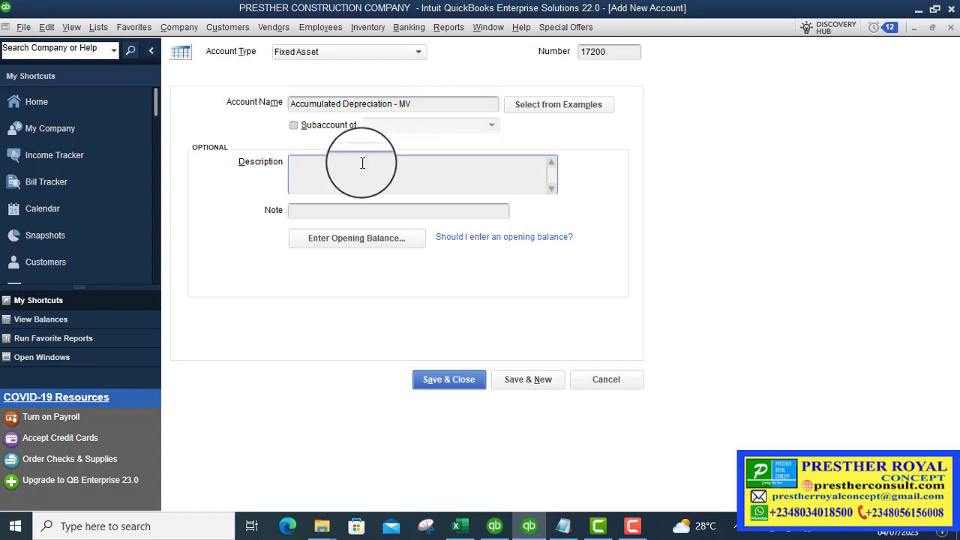
{"action": "key", "text": "ctrl+v"}
{"action": "key", "text": "BackSpace"}
{"action": "key", "text": "BackSpace"}
{"action": "key", "text": "BackSpace"}
{"action": "key", "text": "BackSpace"}
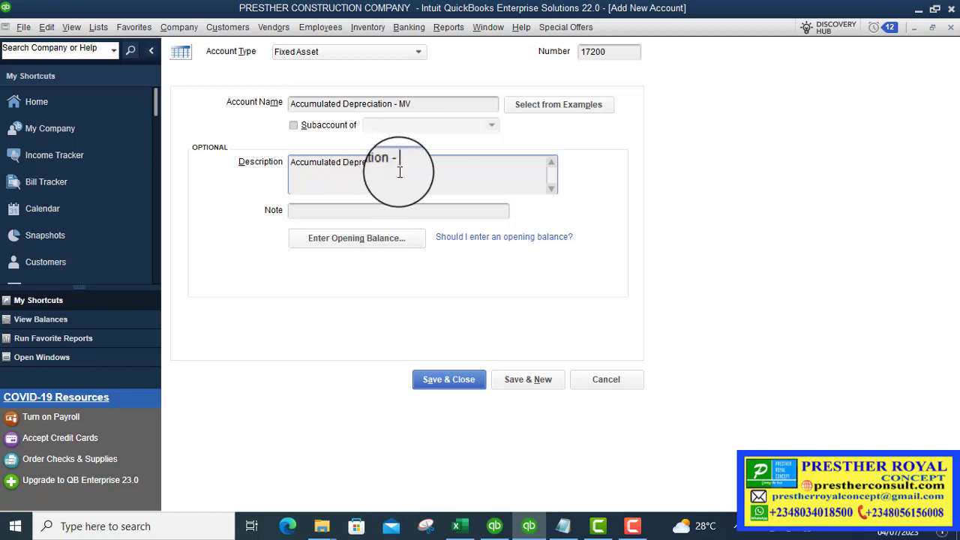
{"action": "type", "text": "Motor"}
{"action": "type", "text": "Vehicle"}
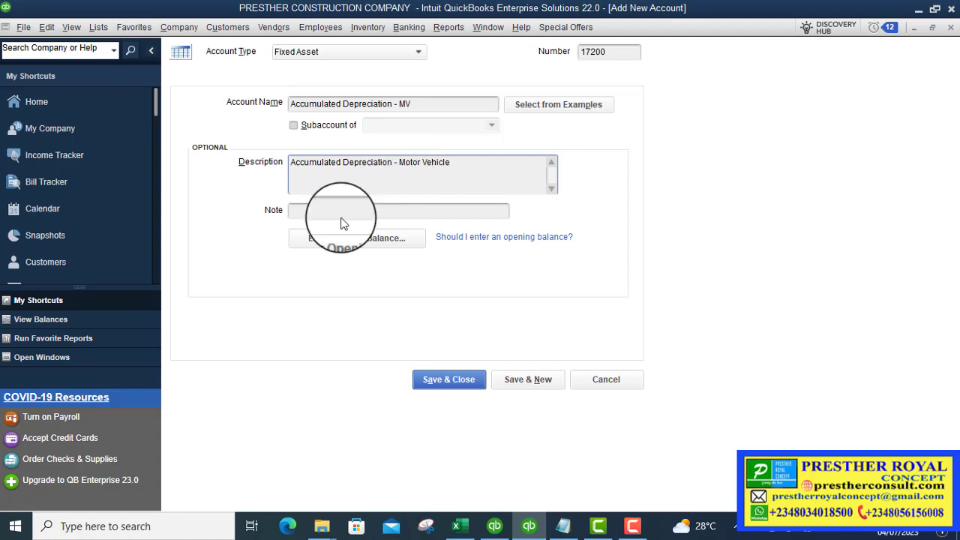
{"action": "left_click", "coordinate": [444, 380]}
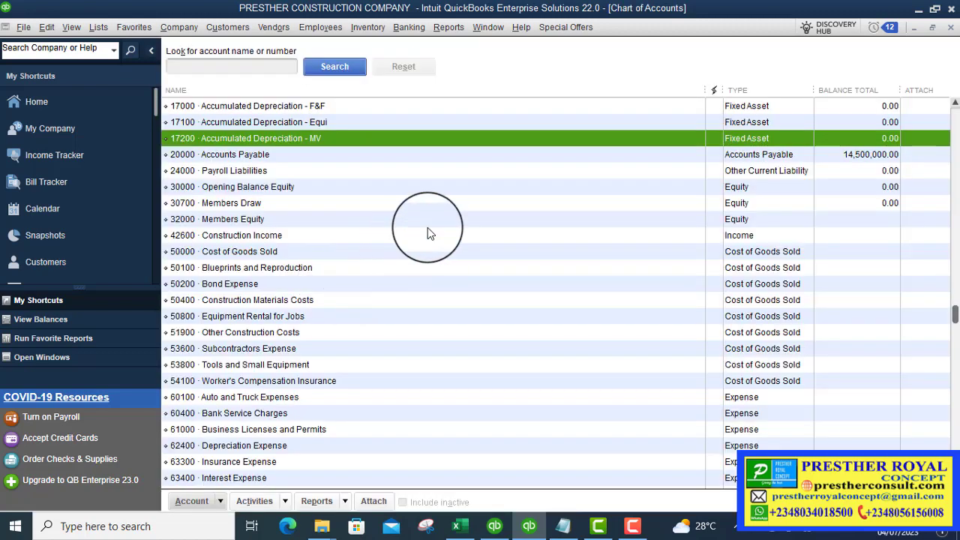
Start another new account in the chart of accounts with the Other Current Liability type
{"action": "scroll", "coordinate": [345, 213], "scroll_direction": "up", "scroll_amount": 5}
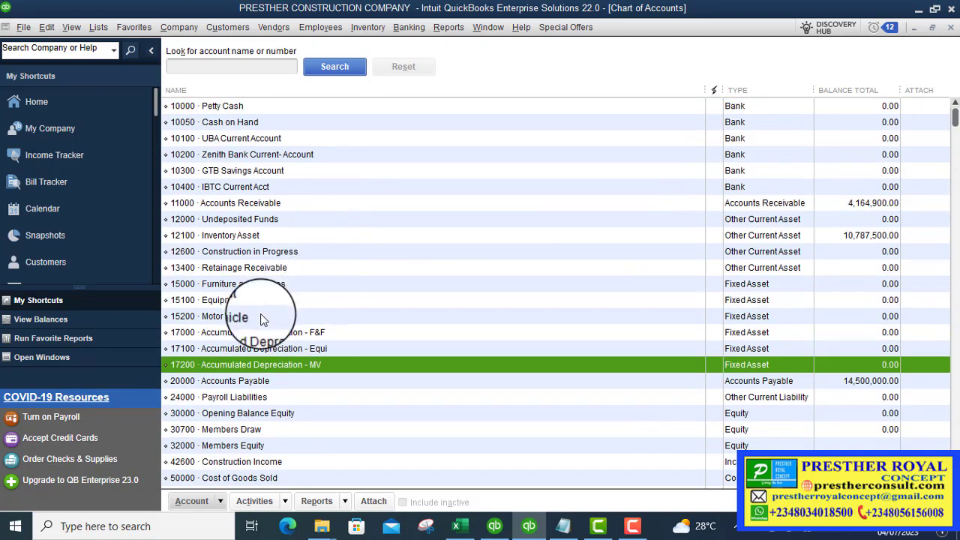
{"action": "left_click", "coordinate": [231, 318]}
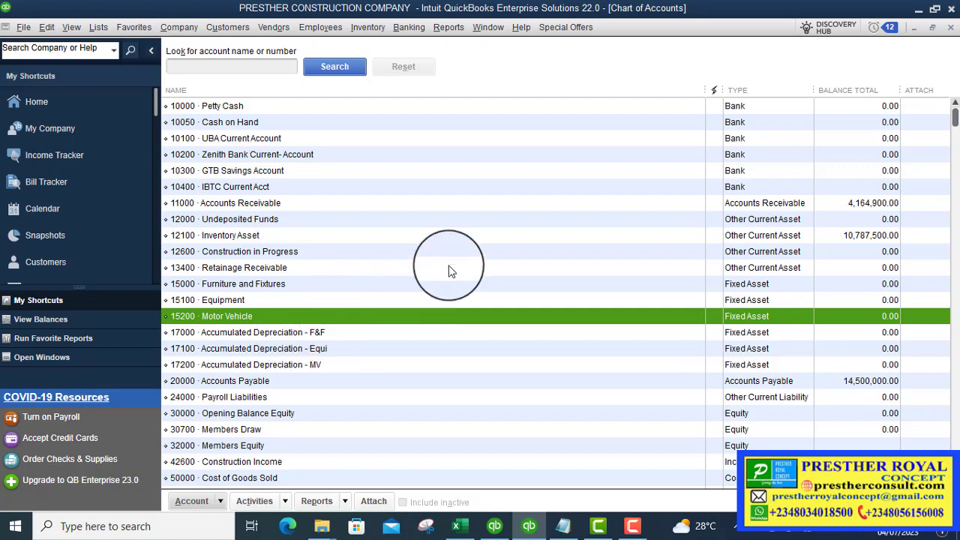
{"action": "scroll", "coordinate": [449, 270], "scroll_direction": "down", "scroll_amount": 2}
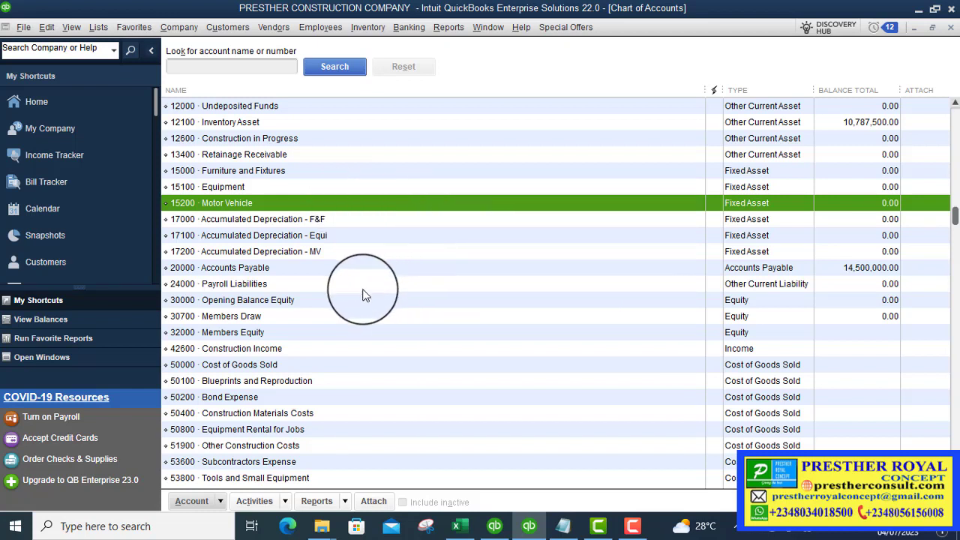
{"action": "left_click", "coordinate": [635, 290]}
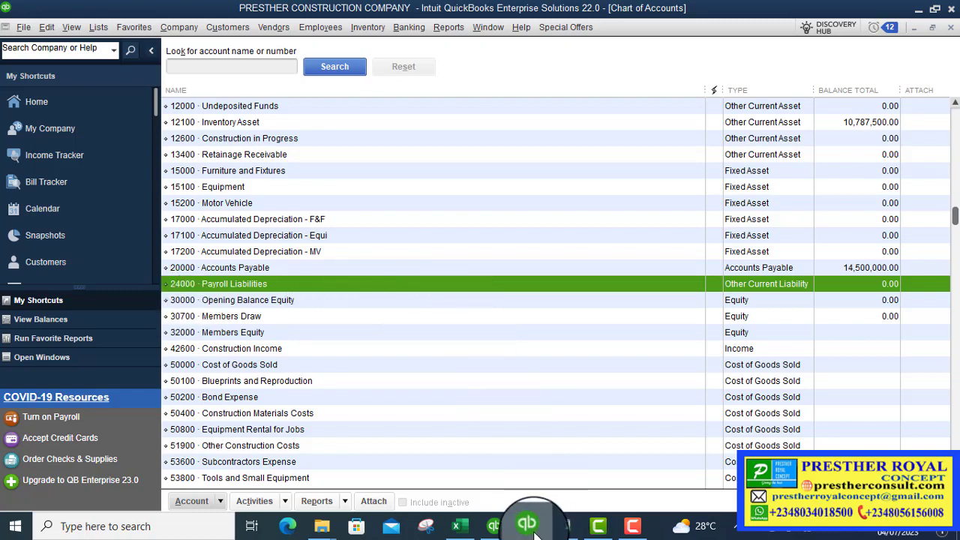
{"action": "left_click", "coordinate": [220, 501]}
{"action": "left_click", "coordinate": [261, 293]}
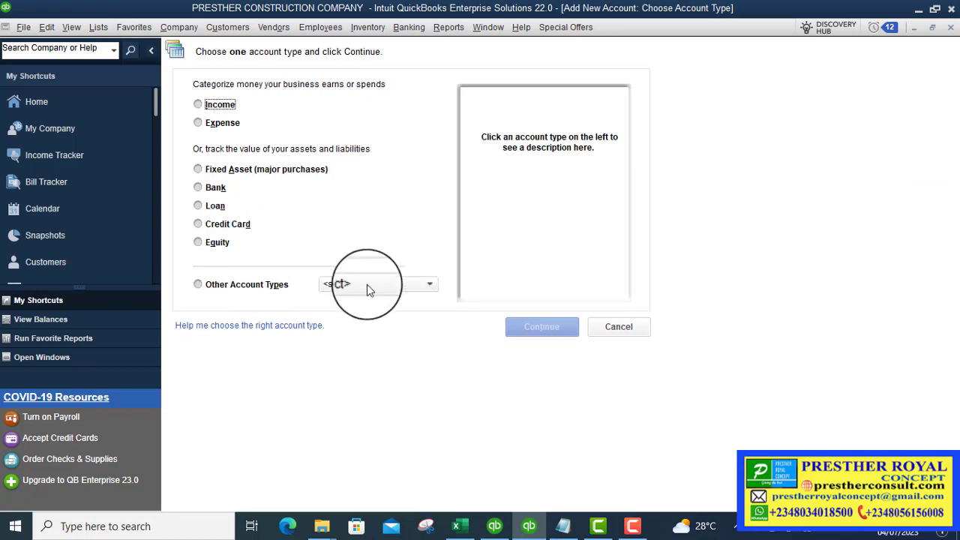
{"action": "left_click", "coordinate": [266, 292]}
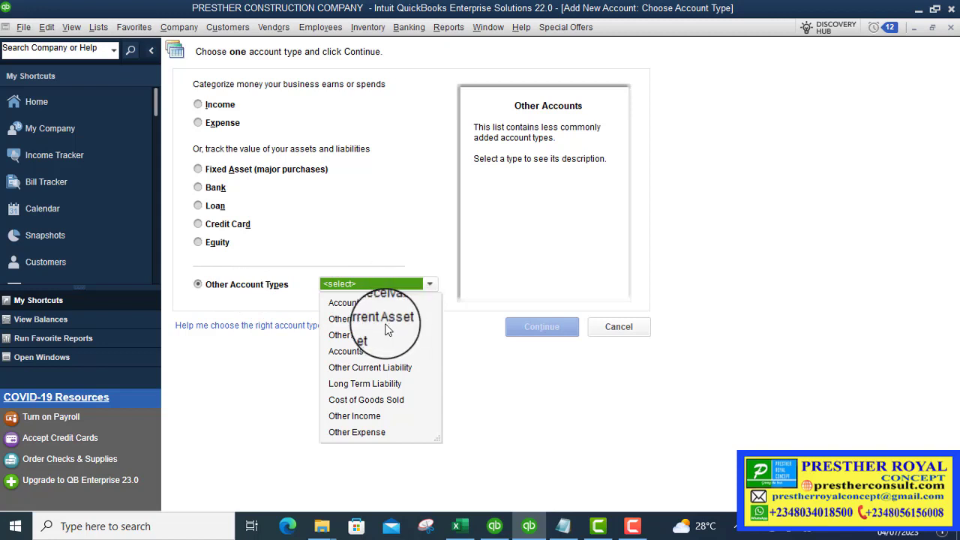
{"action": "left_click", "coordinate": [389, 369]}
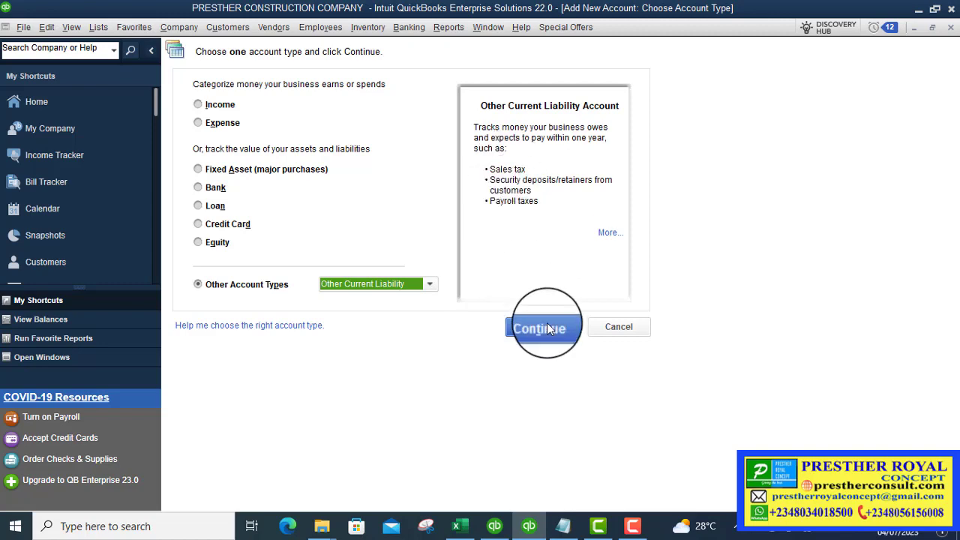
{"action": "left_click", "coordinate": [548, 332]}
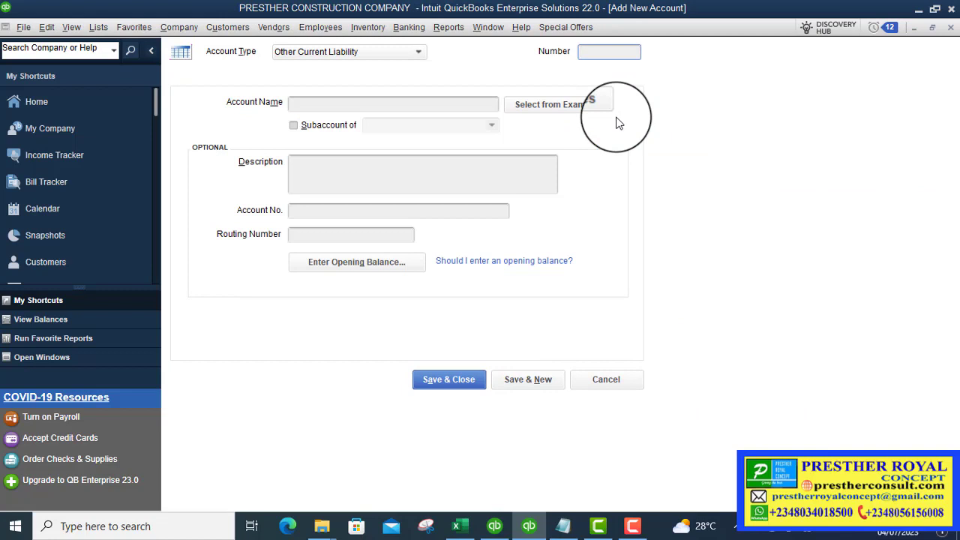
Give the new liability account the number 25000 and the name "Accrued Liabilities"
{"action": "type", "text": "25000"}
{"action": "left_click", "coordinate": [461, 103]}
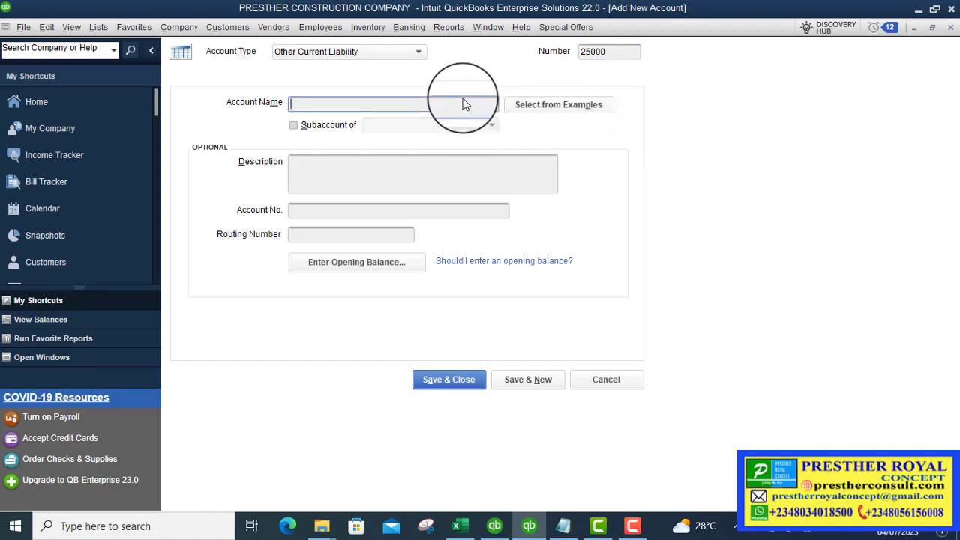
{"action": "type", "text": "Accrued Liabilities"}
Copy the account name "Accrued Liabilities" into the description, and save the account to return to the chart of accounts
{"action": "left_click_drag", "start_coordinate": [449, 105], "coordinate": [272, 105]}
{"action": "key", "text": "ctrl+c"}
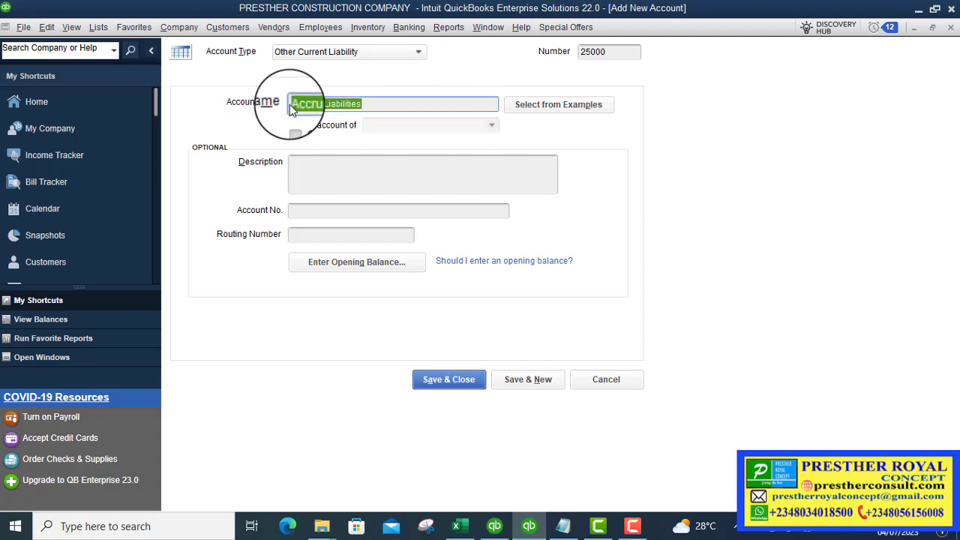
{"action": "left_click", "coordinate": [306, 160]}
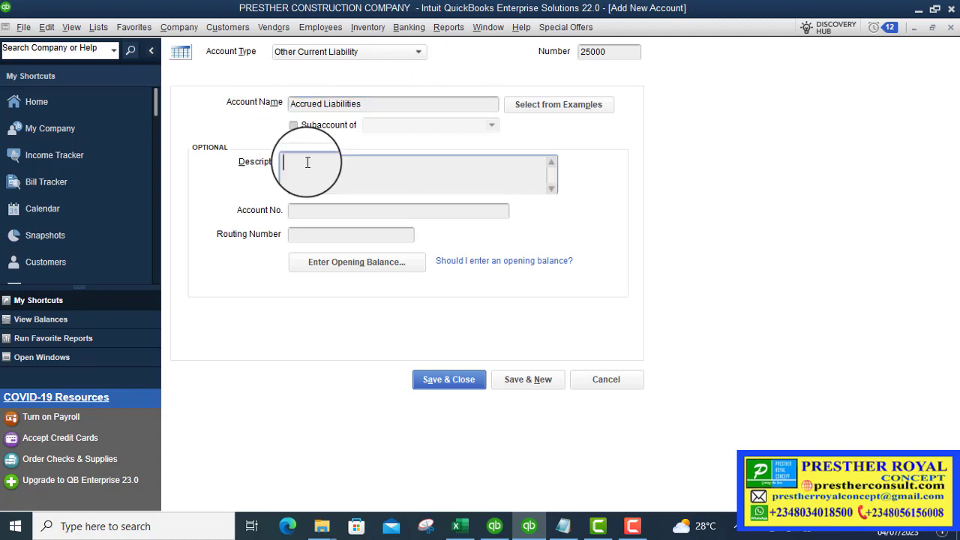
{"action": "right_click", "coordinate": [306, 162]}
{"action": "left_click", "coordinate": [324, 222]}
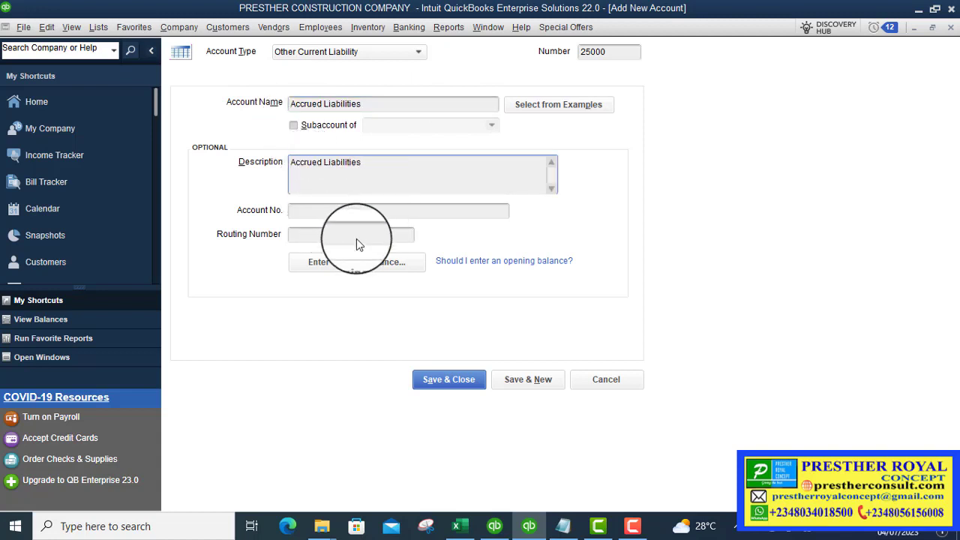
{"action": "left_click", "coordinate": [440, 377]}
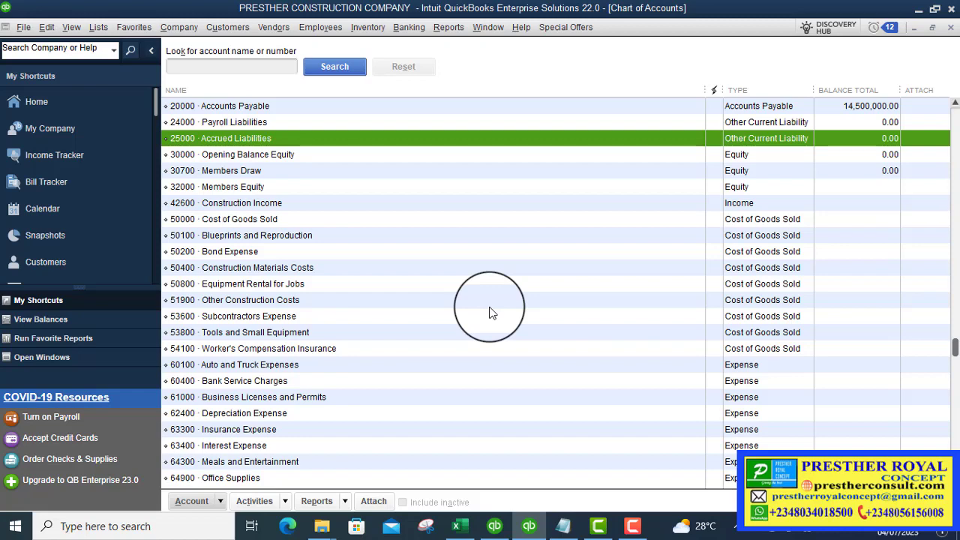
Compare the chart of accounts with the general ledger list and account types in the Excel case study, and return to QuickBooks
{"action": "scroll", "coordinate": [488, 312], "scroll_direction": "down", "scroll_amount": 3}
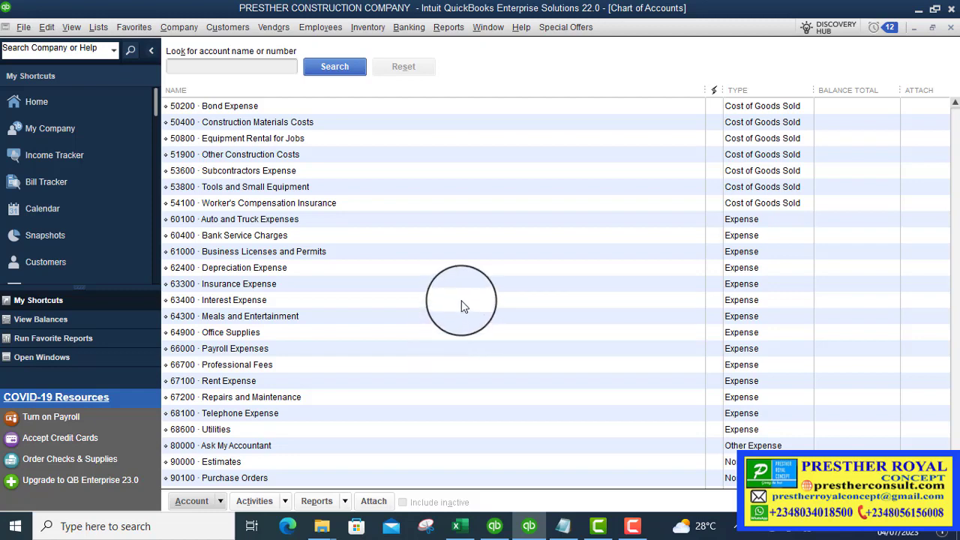
{"action": "scroll", "coordinate": [462, 306], "scroll_direction": "up", "scroll_amount": 5}
{"action": "scroll", "coordinate": [461, 306], "scroll_direction": "up", "scroll_amount": 2}
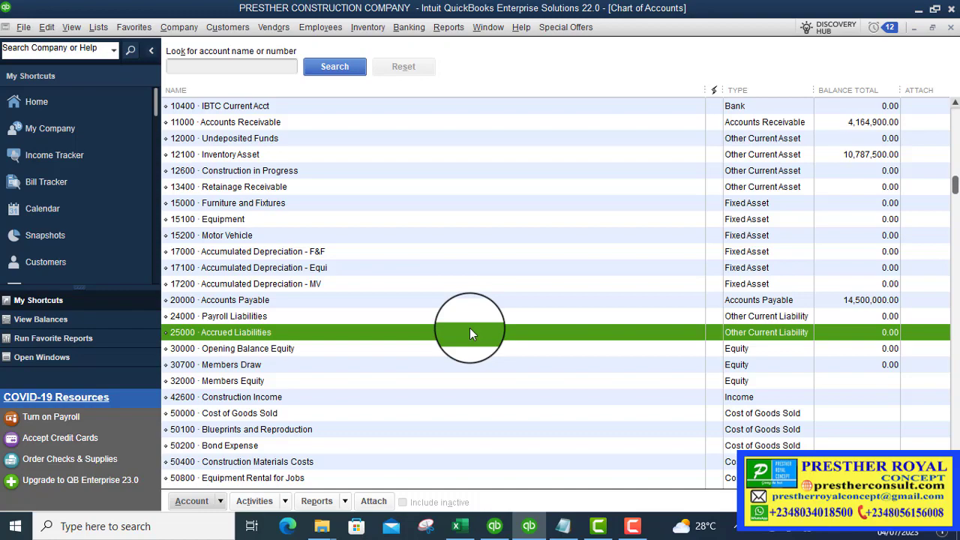
{"action": "left_click", "coordinate": [456, 524]}
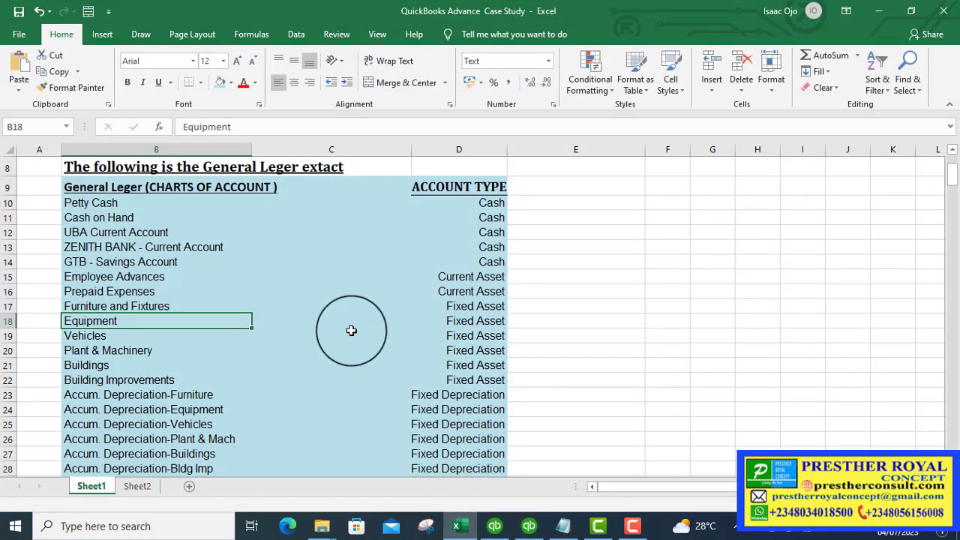
{"action": "scroll", "coordinate": [351, 330], "scroll_direction": "down", "scroll_amount": 2}
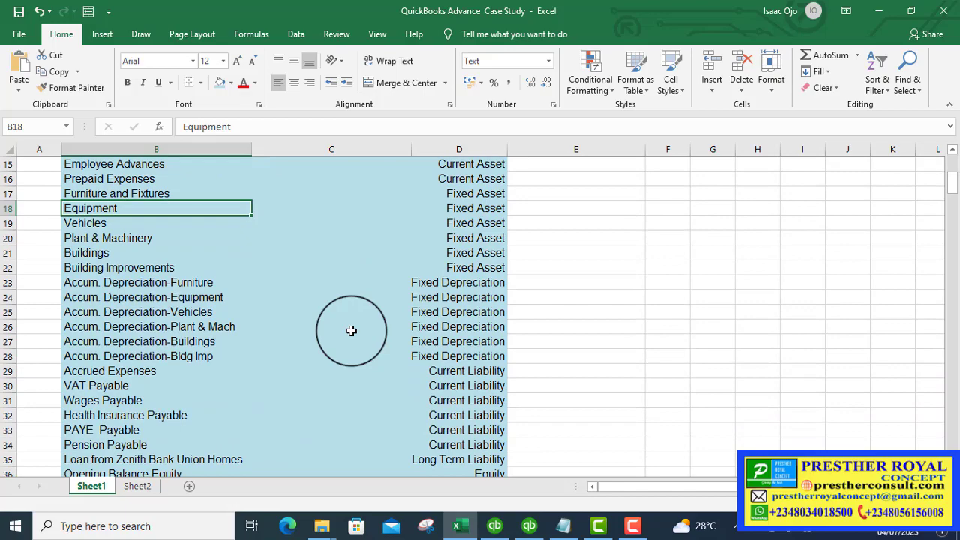
{"action": "scroll", "coordinate": [351, 330], "scroll_direction": "down", "scroll_amount": 5}
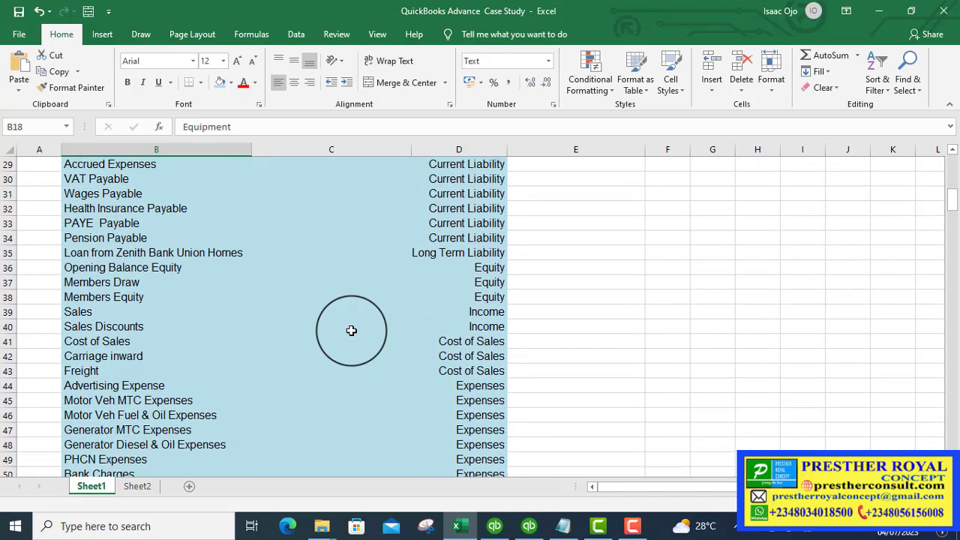
{"action": "scroll", "coordinate": [350, 330], "scroll_direction": "down", "scroll_amount": 5}
{"action": "scroll", "coordinate": [351, 330], "scroll_direction": "up", "scroll_amount": 14}
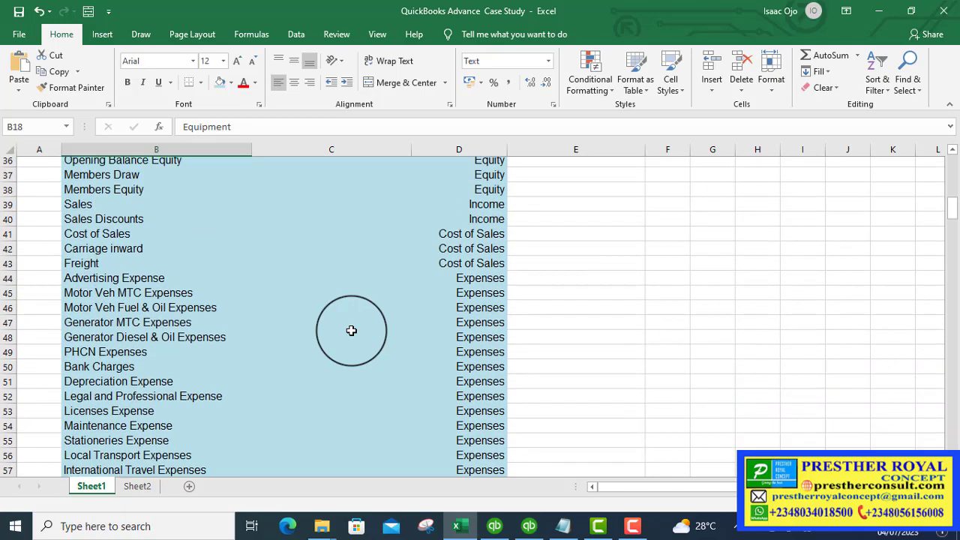
{"action": "scroll", "coordinate": [351, 330], "scroll_direction": "up", "scroll_amount": 1}
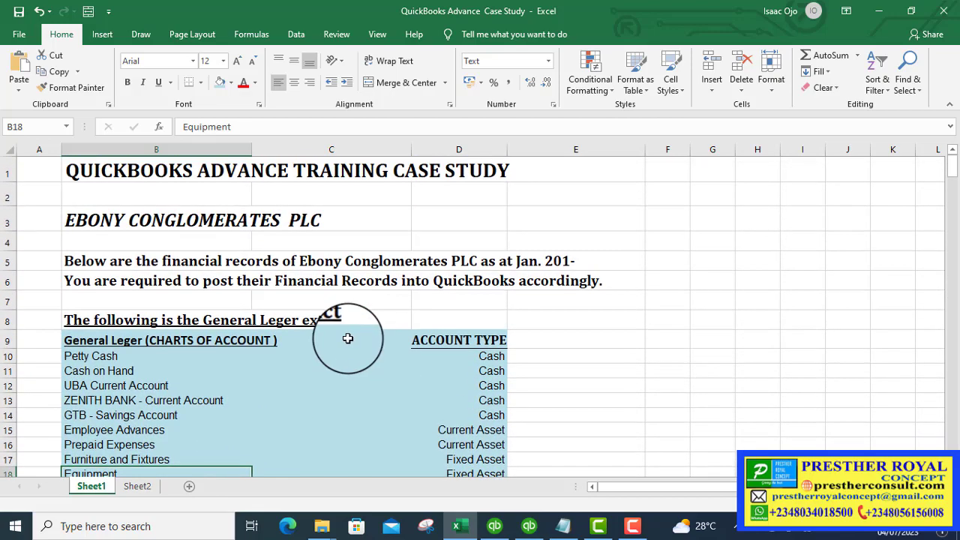
{"action": "scroll", "coordinate": [351, 330], "scroll_direction": "down", "scroll_amount": 2}
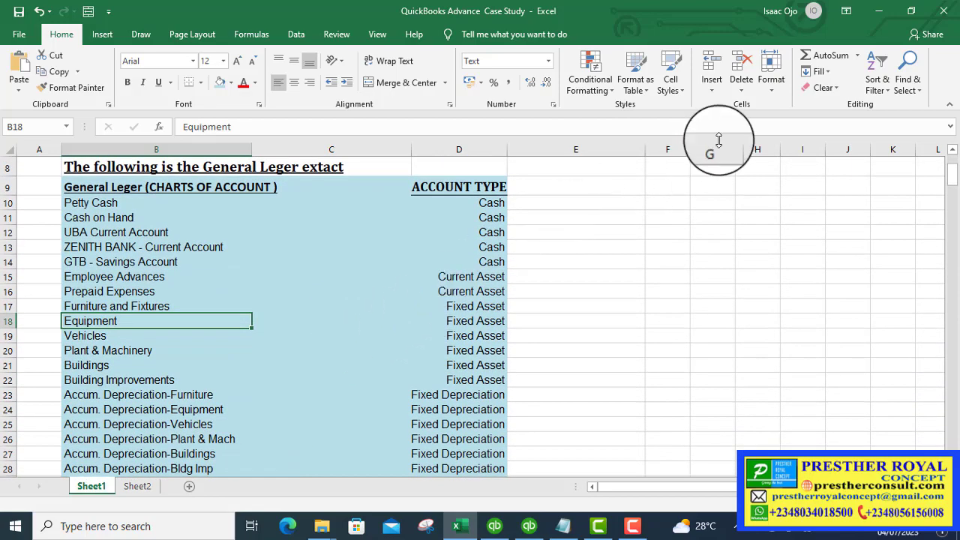
{"action": "left_click", "coordinate": [878, 11]}
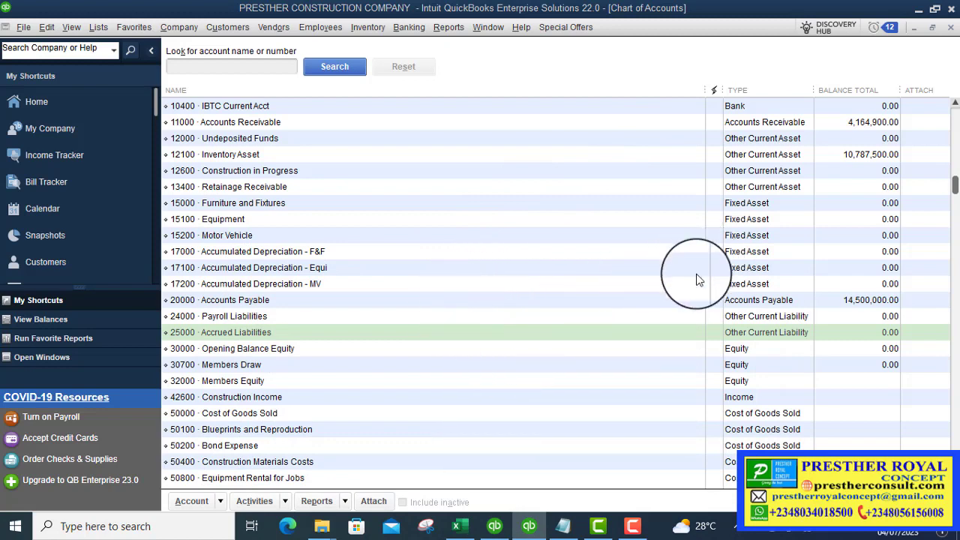
{"action": "scroll", "coordinate": [695, 276], "scroll_direction": "down", "scroll_amount": 2}
{"action": "scroll", "coordinate": [695, 276], "scroll_direction": "up", "scroll_amount": 4}
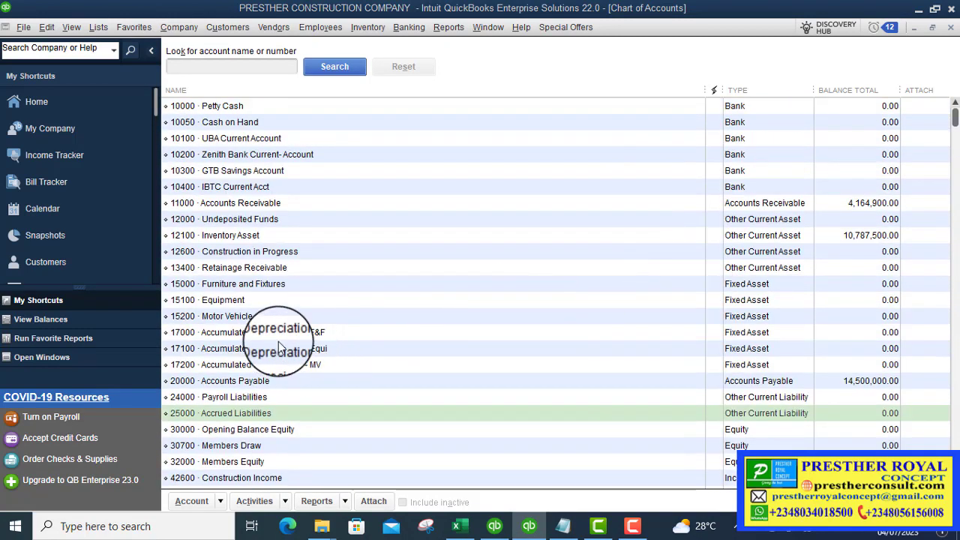